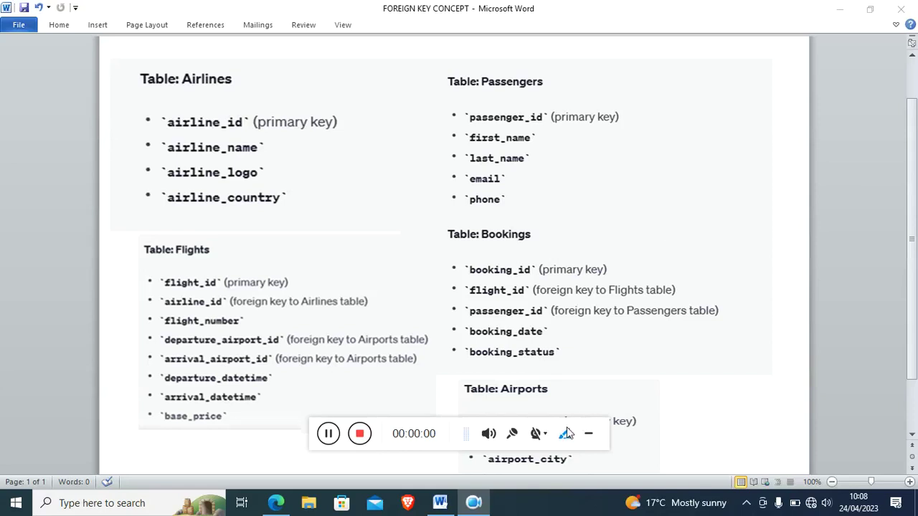
# - Minimize the Word document to reach the desktop
pyautogui.click(535, 433)
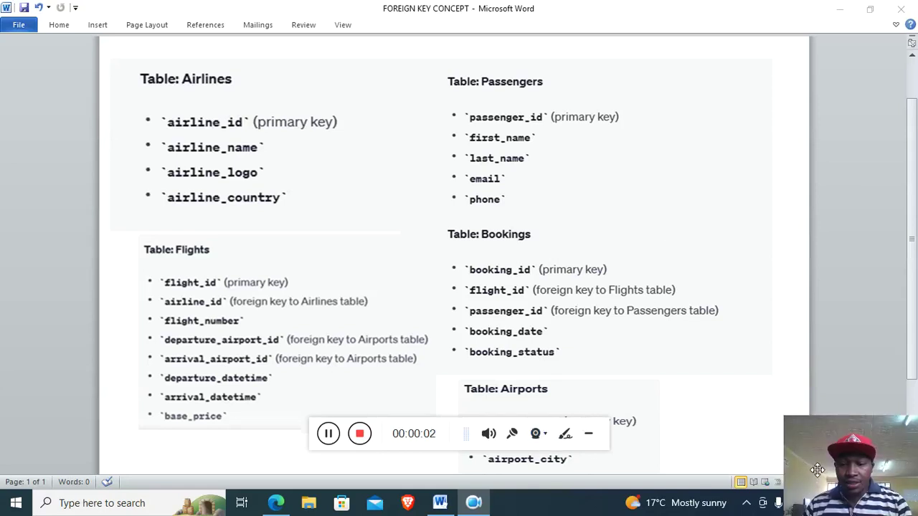
pyautogui.click(588, 434)
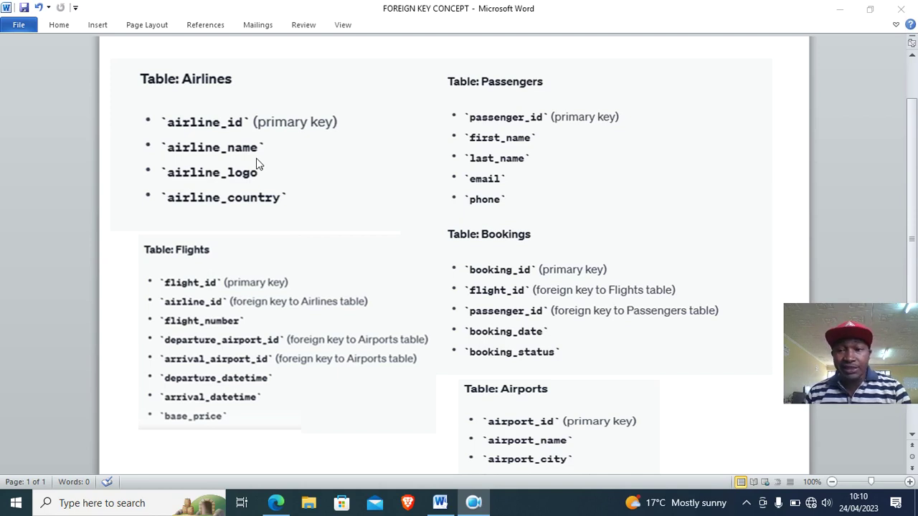
pyautogui.click(837, 9)
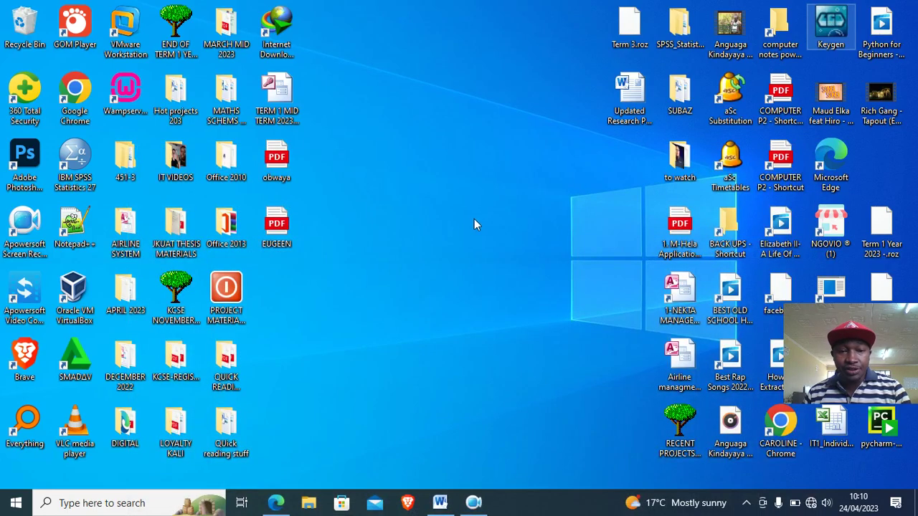
# - Create a new desktop folder named 'FOREIGN KEY CONCEPT' and open it
pyautogui.rightClick(373, 162)
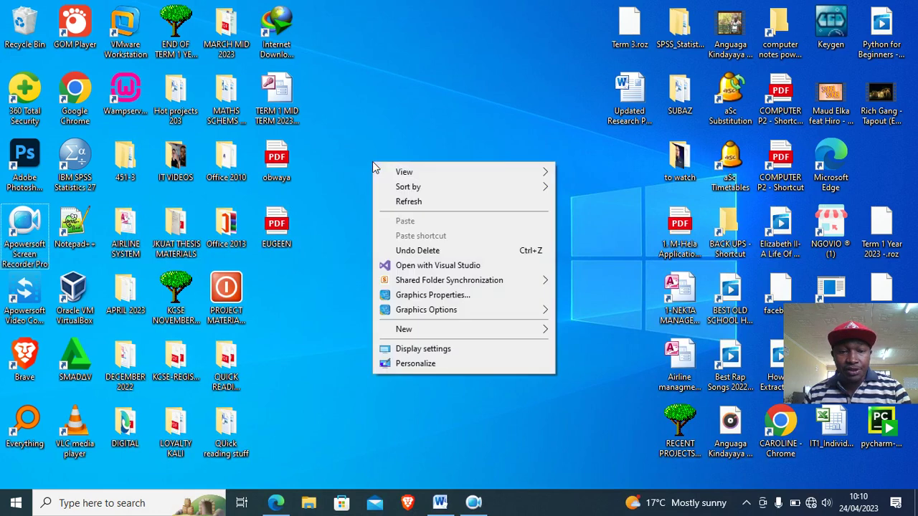
pyautogui.moveTo(484, 334)
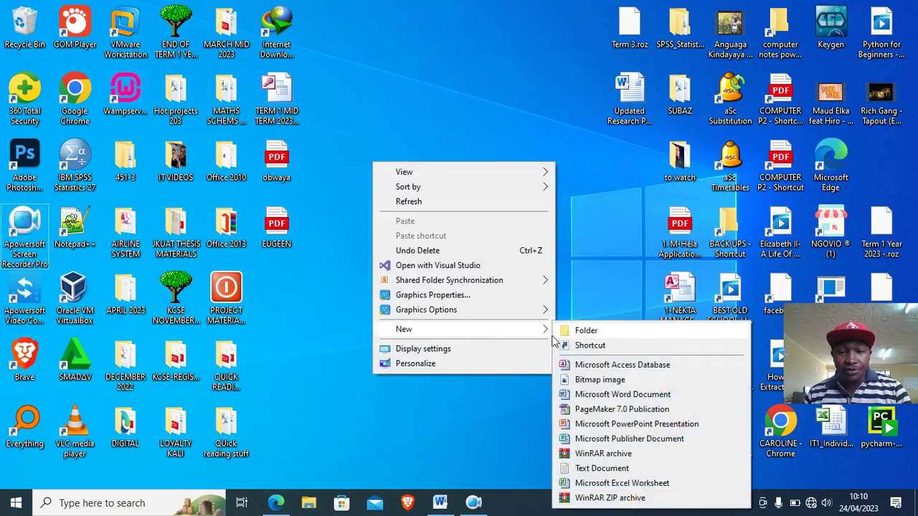
pyautogui.click(576, 330)
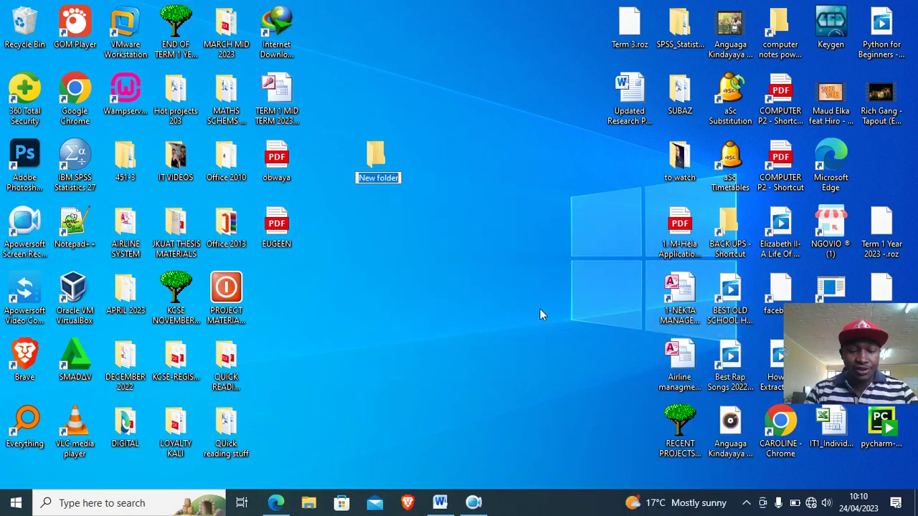
pyautogui.write('FOREIGN ')
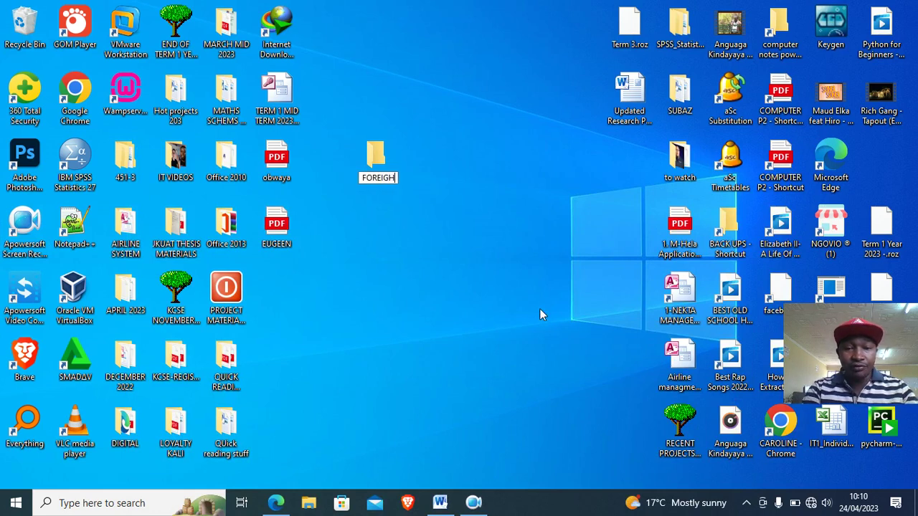
pyautogui.write('KEY CON')
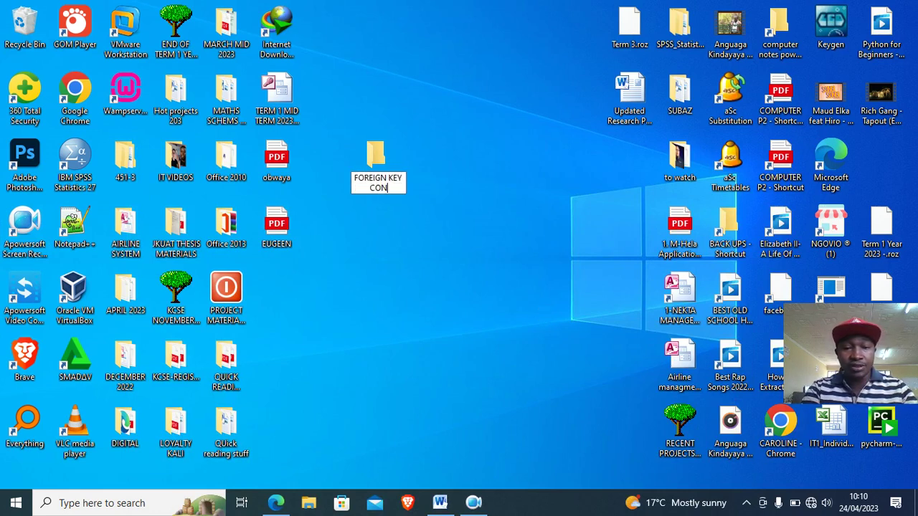
pyautogui.write('CEPT')
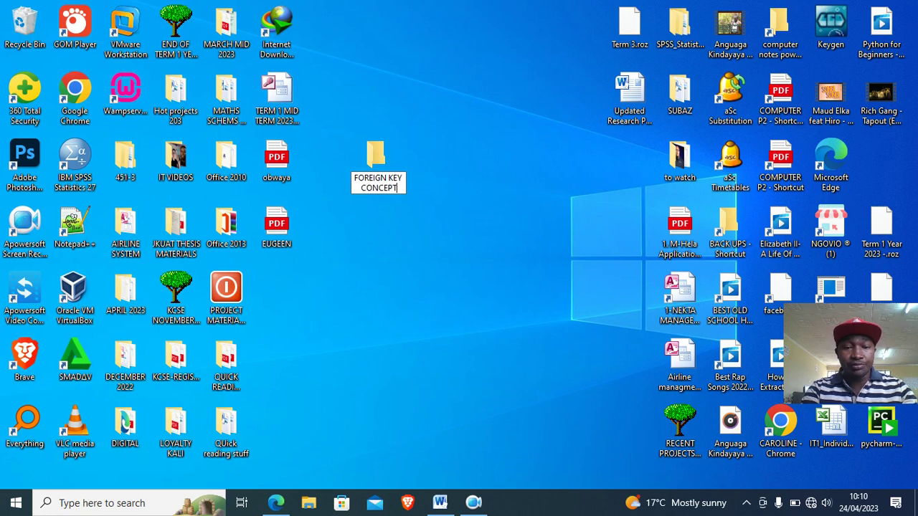
pyautogui.press('Return')
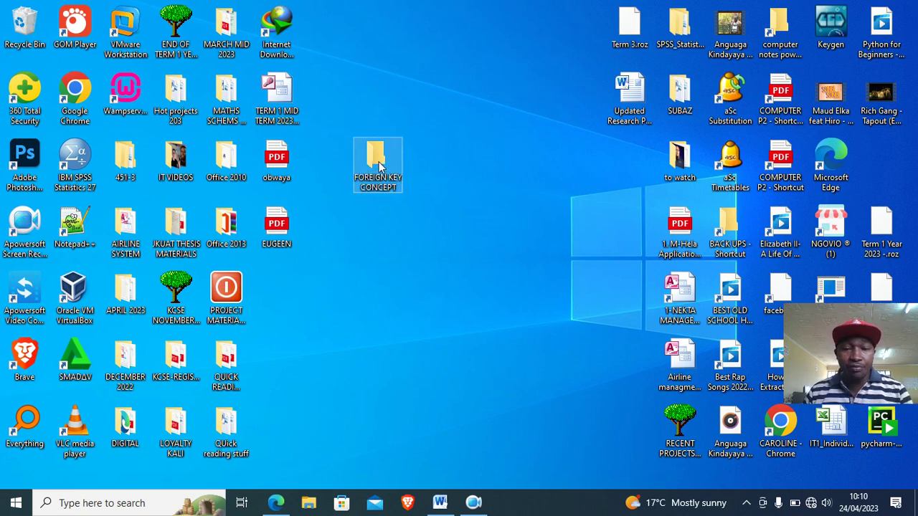
pyautogui.doubleClick(380, 167)
# - Create a new Microsoft Access database named 'FOREIGN KEY CONCEPT' in the folder and open it
pyautogui.rightClick(334, 202)
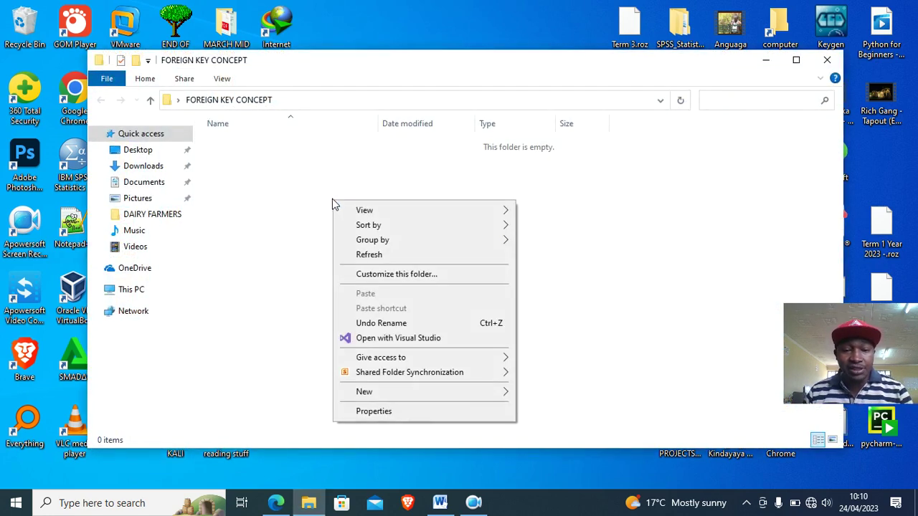
pyautogui.moveTo(426, 395)
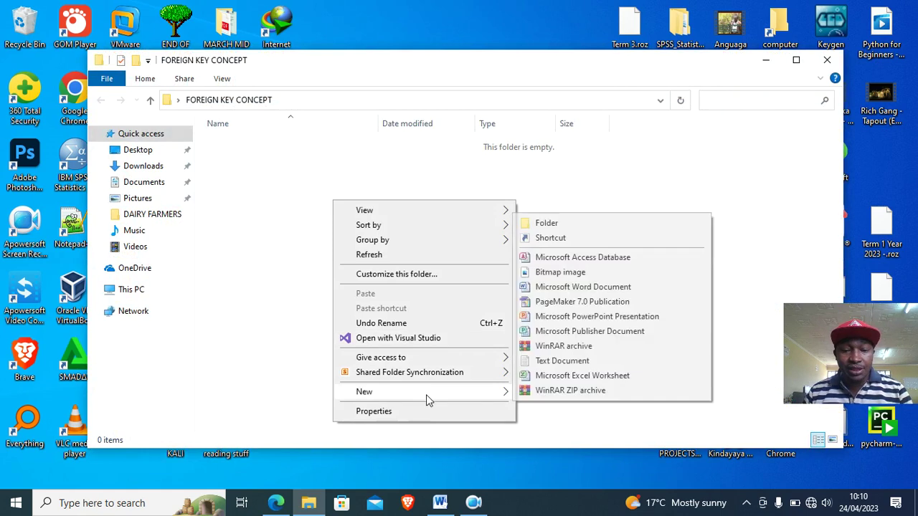
pyautogui.click(552, 258)
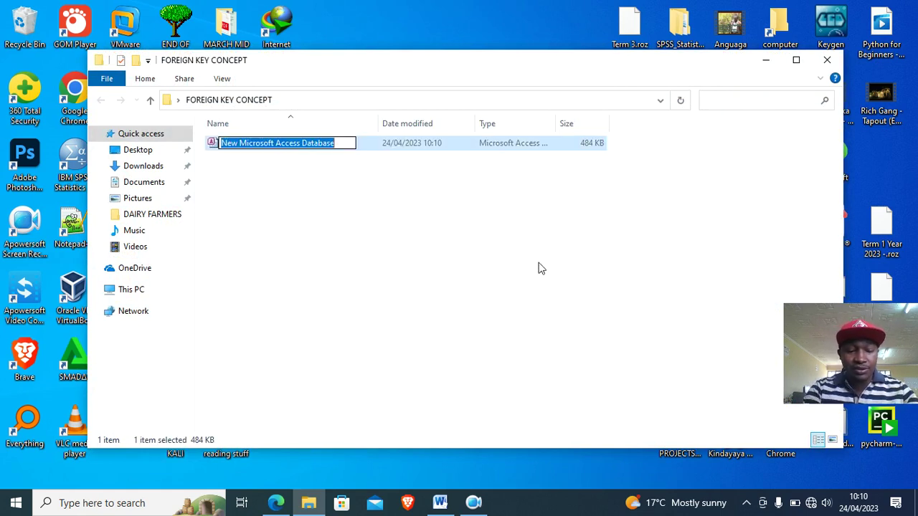
pyautogui.write('FA')
pyautogui.press('BackSpace')
pyautogui.write('ORE')
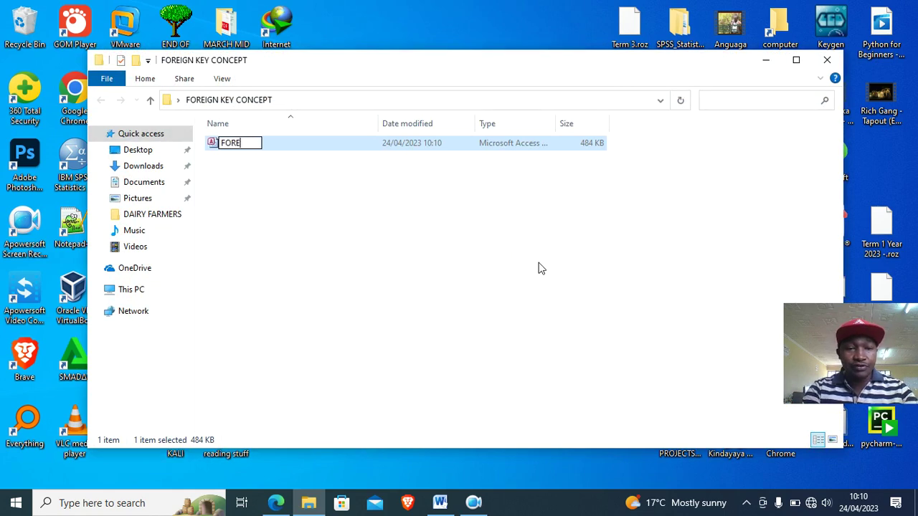
pyautogui.write('IGN KEY C')
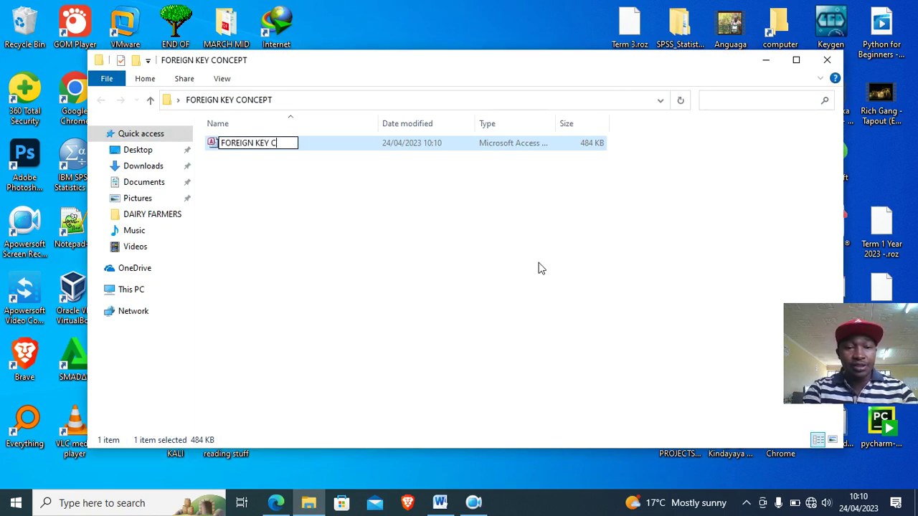
pyautogui.write('ONCEPT')
pyautogui.press('Return')
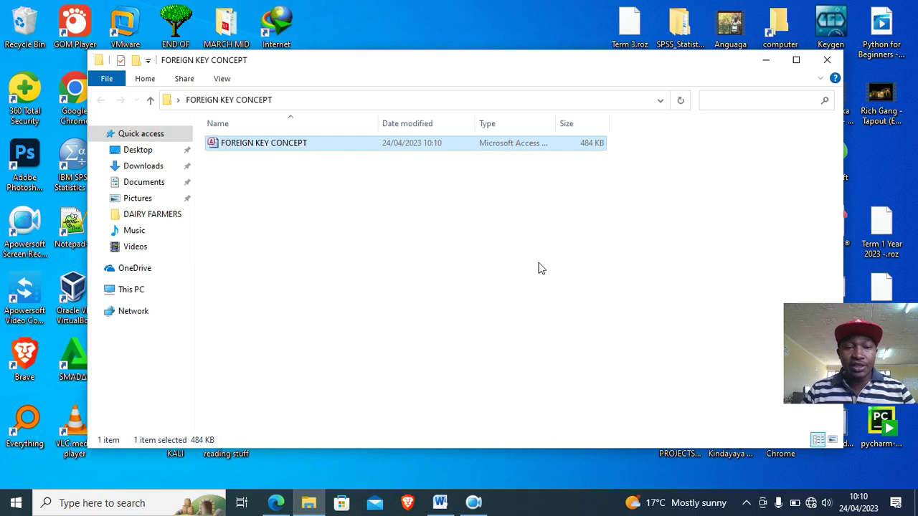
pyautogui.doubleClick(266, 144)
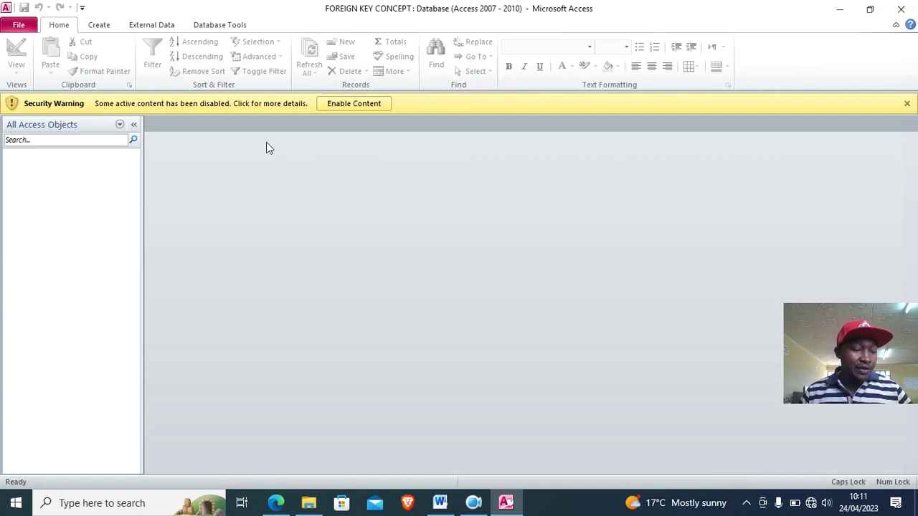
# - Enable content and start a new table design with Text primary key Airline_ID
pyautogui.click(327, 106)
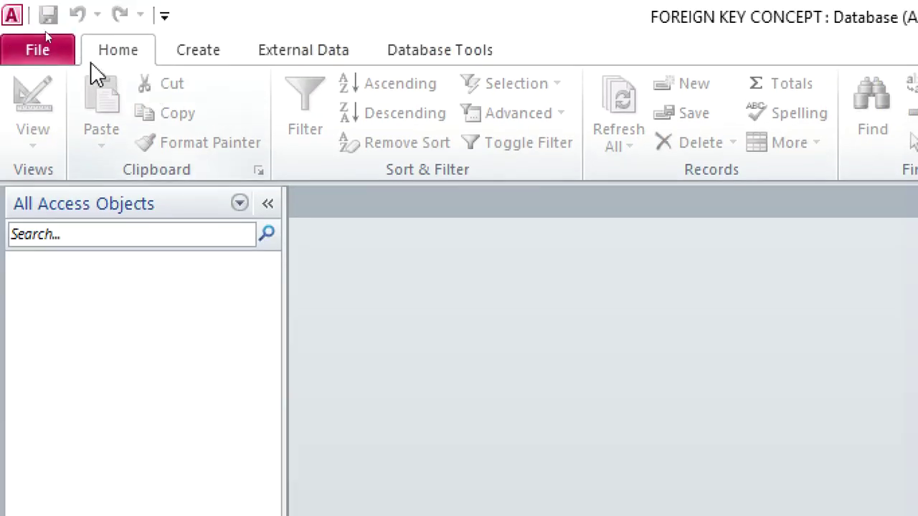
pyautogui.click(174, 57)
pyautogui.click(200, 123)
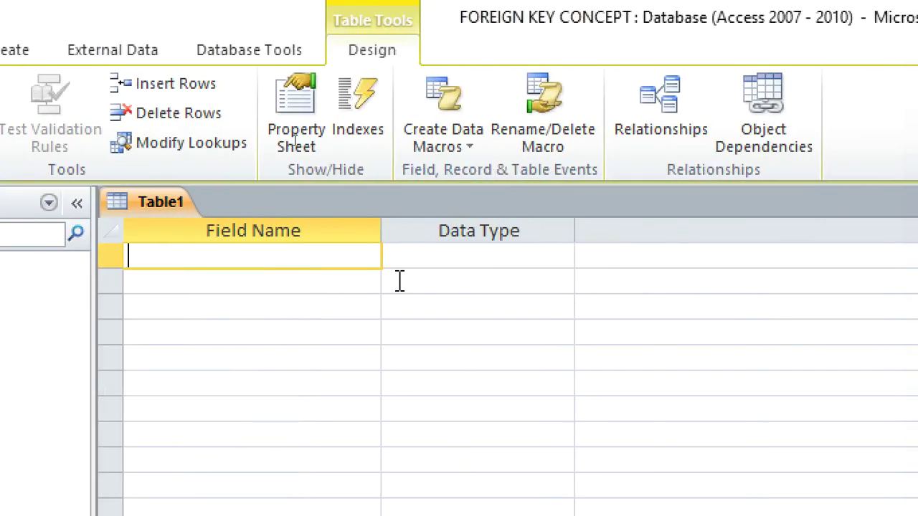
pyautogui.write('Airline')
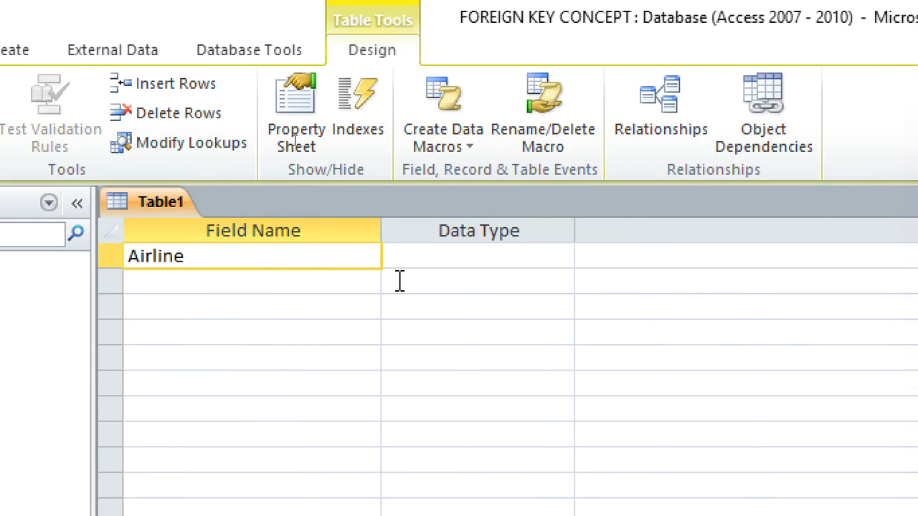
pyautogui.write('_ID')
pyautogui.click(472, 256)
pyautogui.rightClick(472, 256)
pyautogui.click(545, 278)
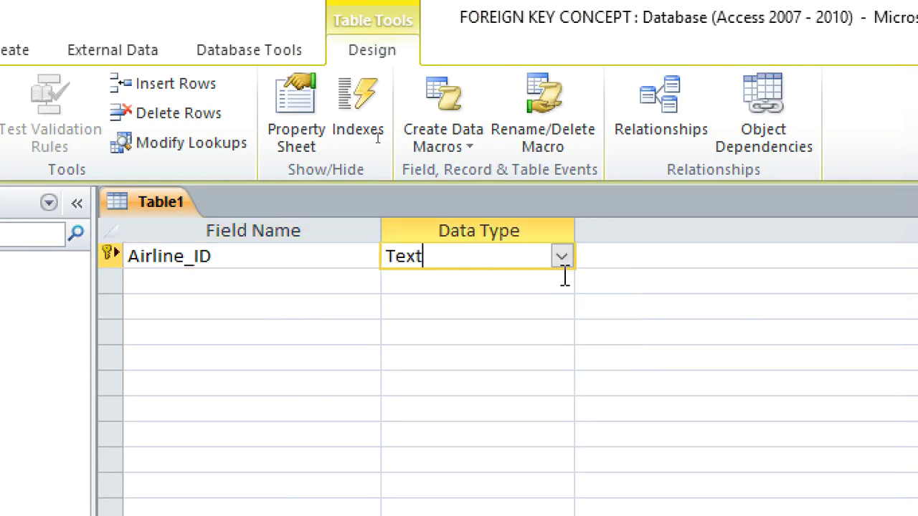
# - Add a second Text field named Airline_name
pyautogui.click(328, 285)
pyautogui.write('AIR')
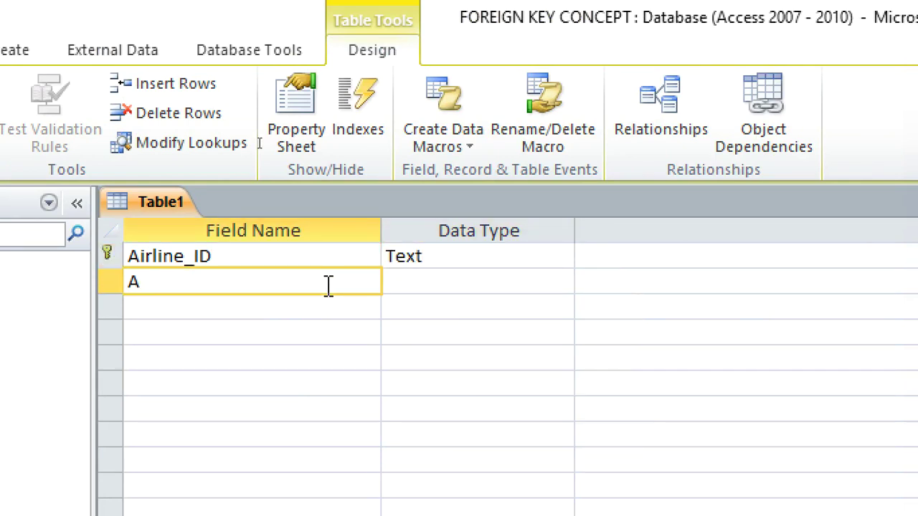
pyautogui.press('BackSpace')
pyautogui.press('BackSpace')
pyautogui.write('irline_name')
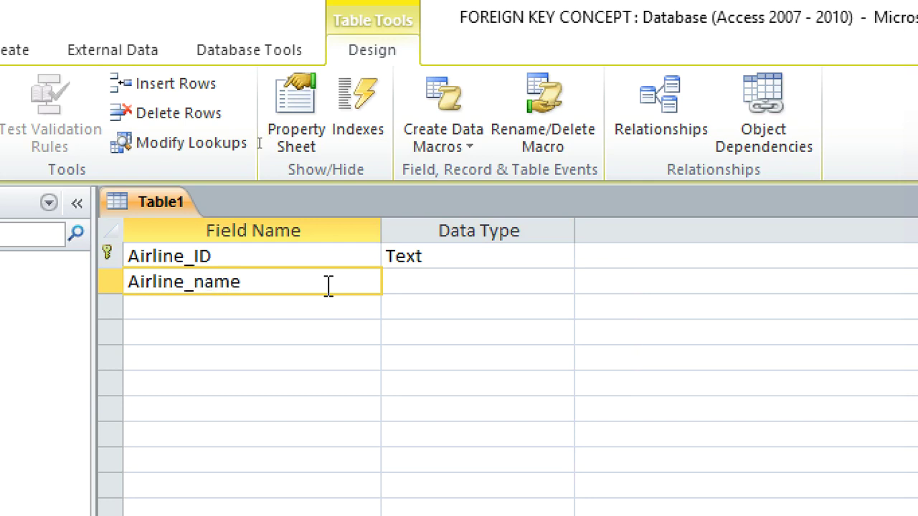
pyautogui.click(397, 289)
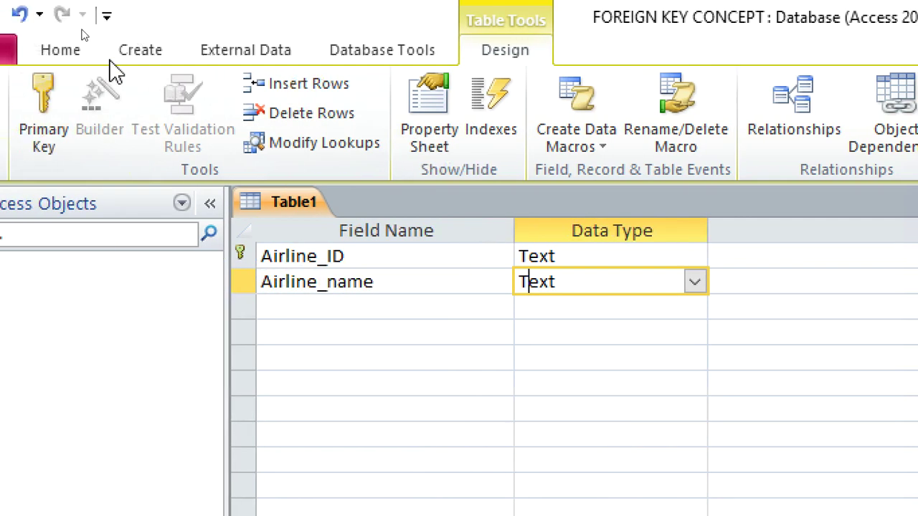
# - Save the table as 'Airline' and close it
pyautogui.click(47, 15)
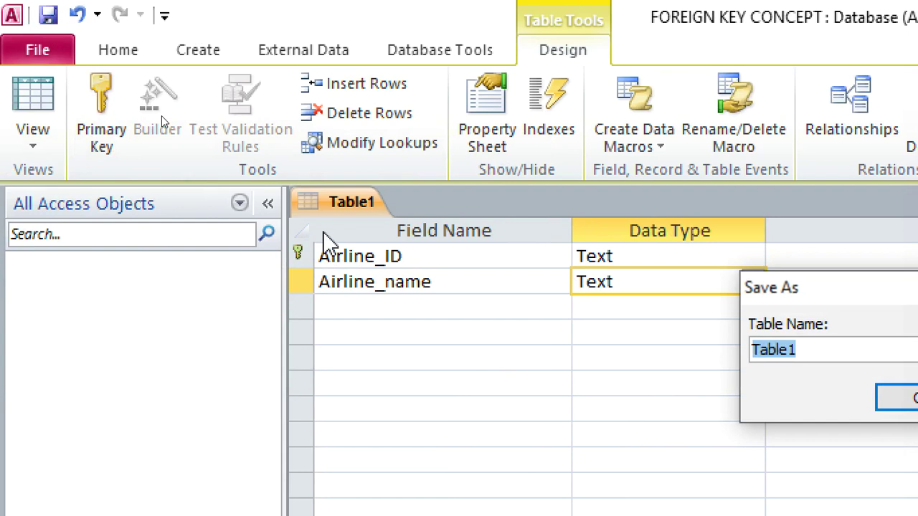
pyautogui.write('Airline')
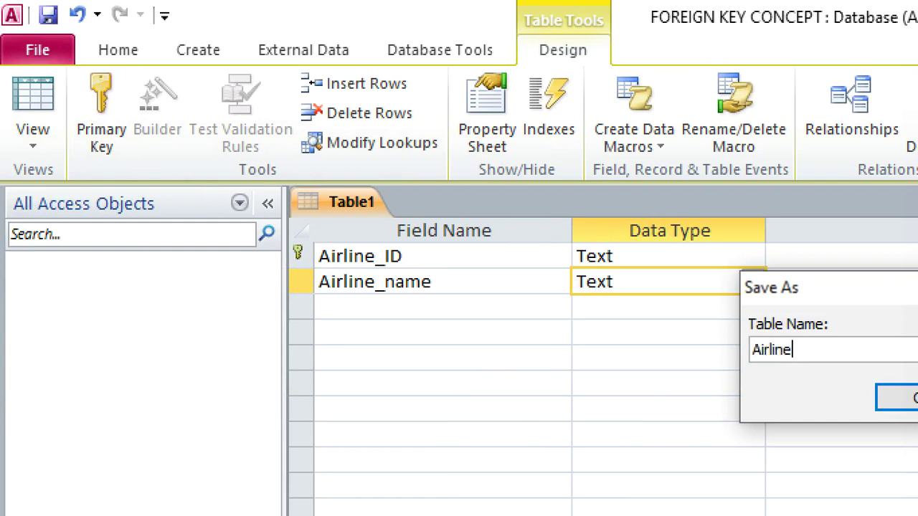
pyautogui.press('Return')
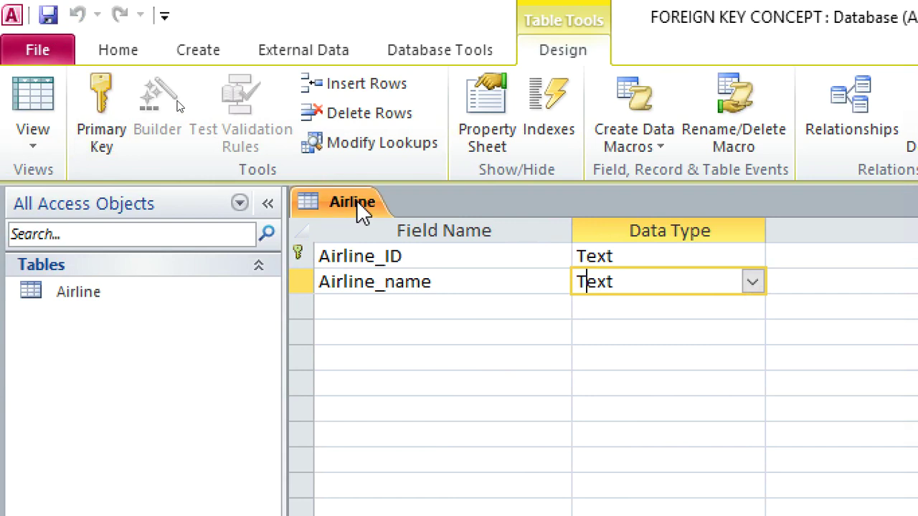
pyautogui.rightClick(355, 200)
pyautogui.click(408, 242)
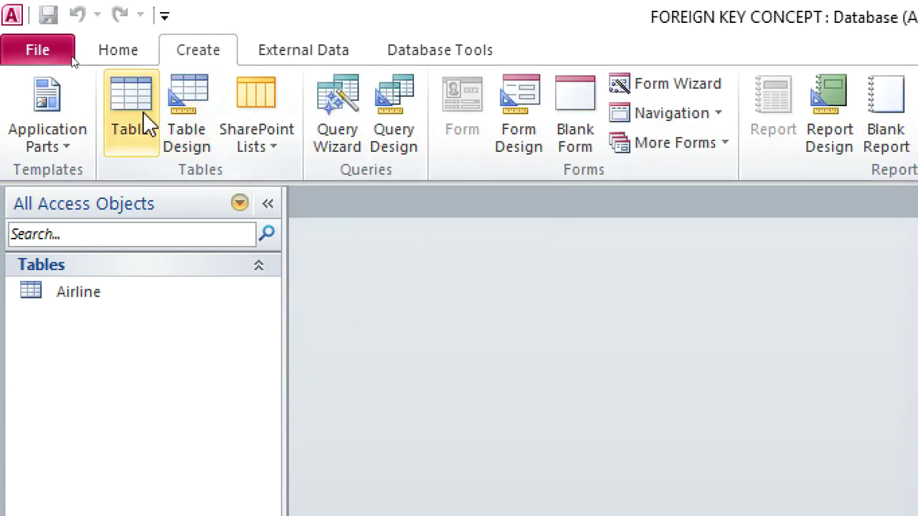
# - Start a new table design with Text primary key Flight_Id
pyautogui.click(188, 129)
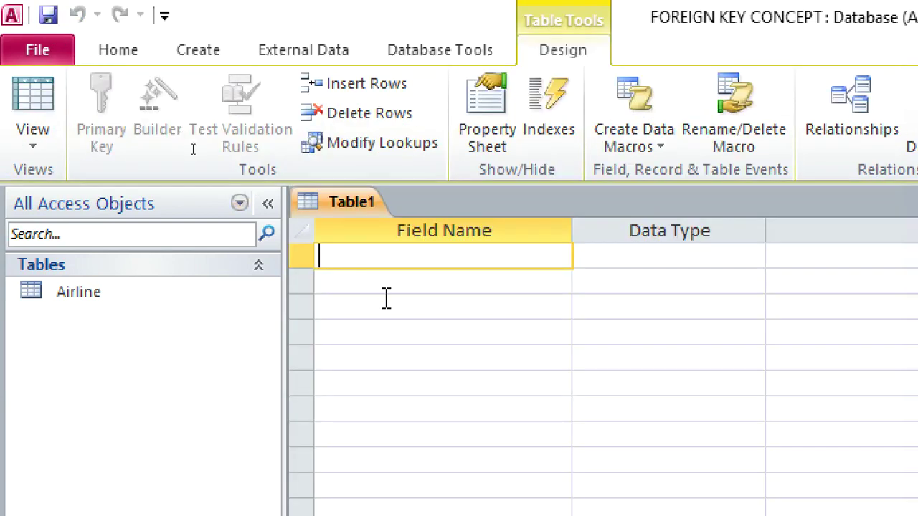
pyautogui.write('Flight')
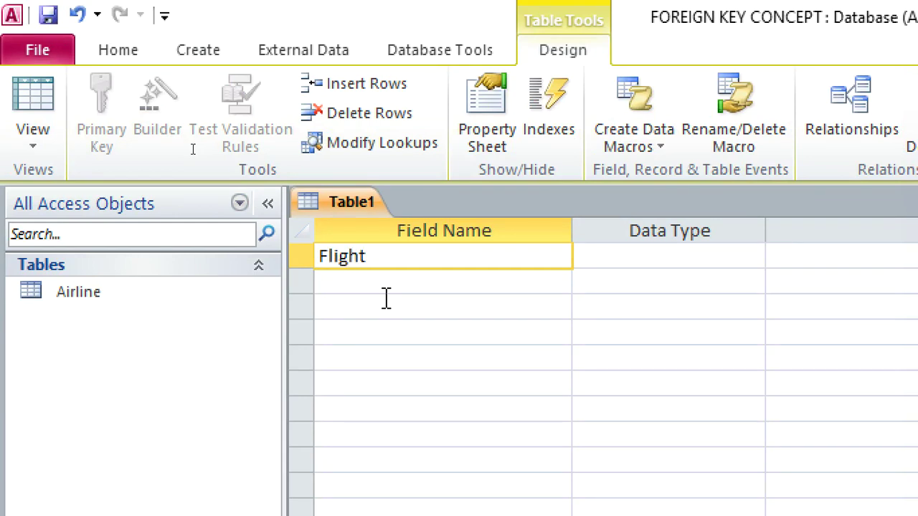
pyautogui.write('_Id')
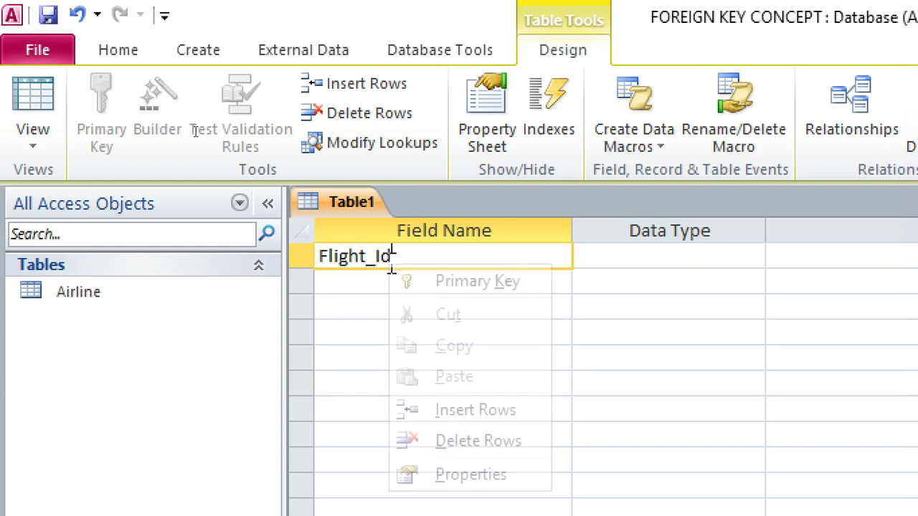
pyautogui.rightClick(390, 267)
pyautogui.click(436, 282)
pyautogui.click(414, 281)
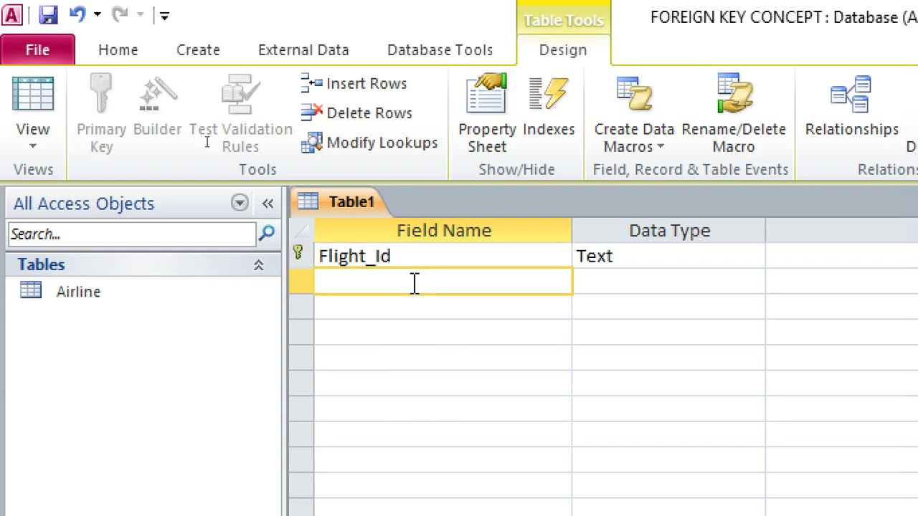
# - Add a second field named Airline_id with Text data type
pyautogui.write('Airline_id')
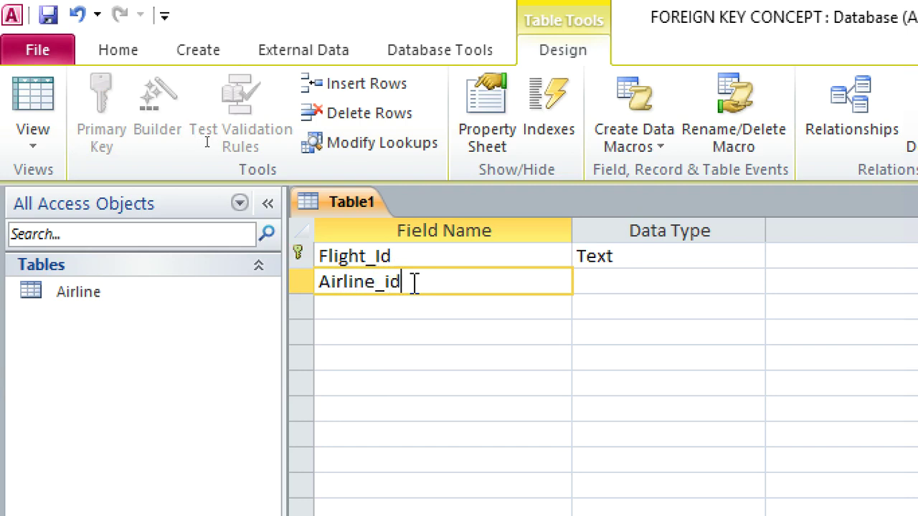
pyautogui.click(624, 287)
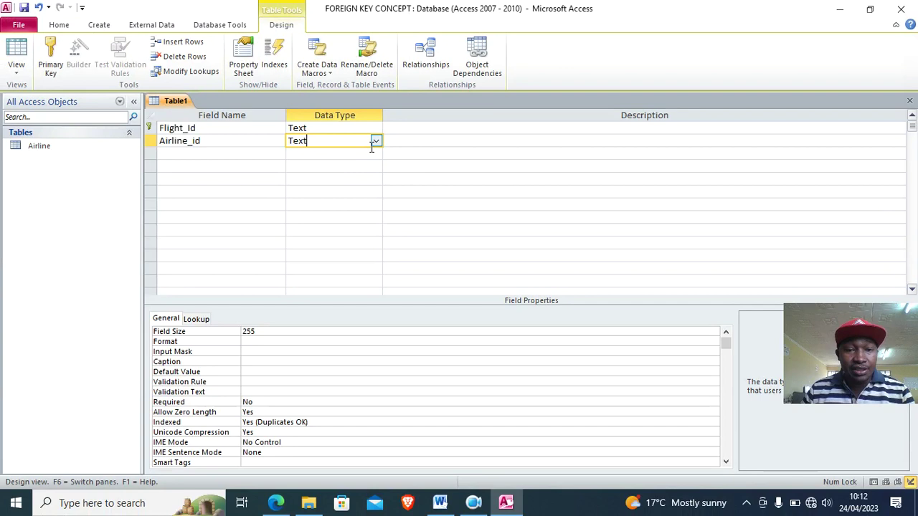
pyautogui.click(753, 286)
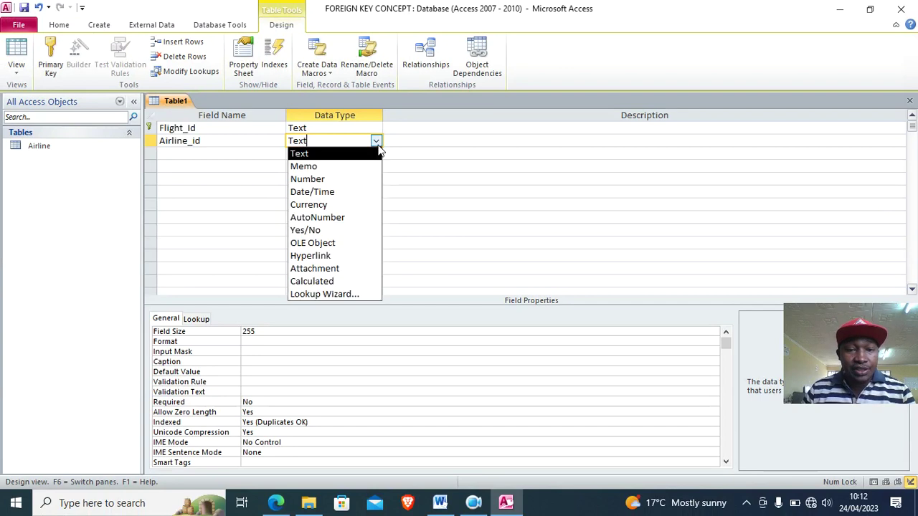
# - Make Airline_id a Lookup Wizard field showing Airline_ID from the Airline table
pyautogui.click(351, 295)
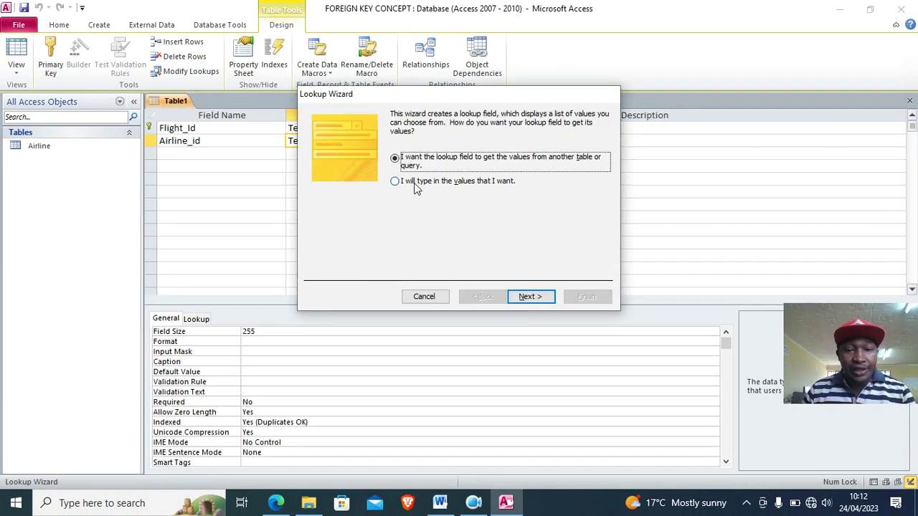
pyautogui.click(529, 296)
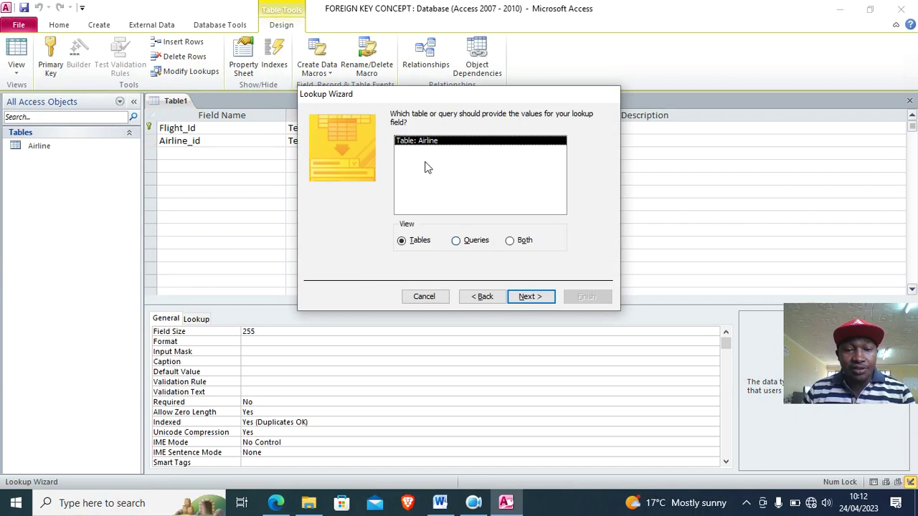
pyautogui.click(529, 296)
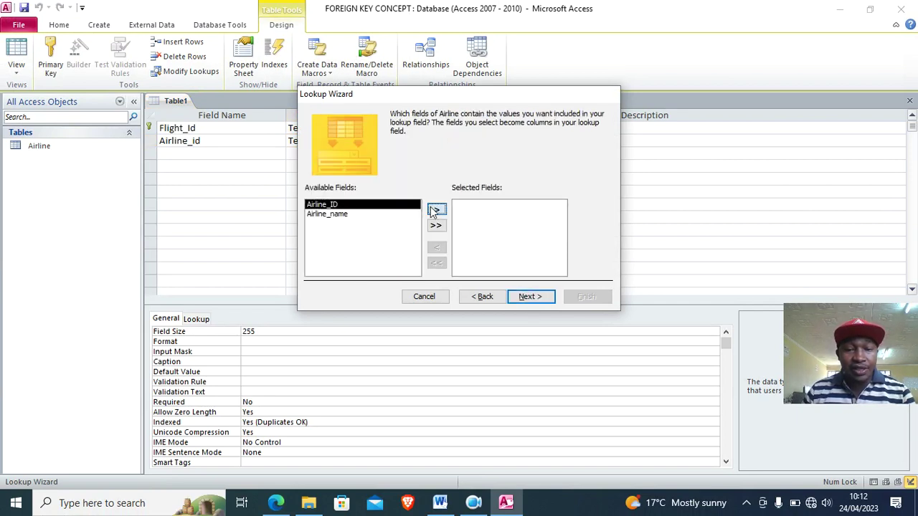
pyautogui.click(436, 209)
pyautogui.click(527, 298)
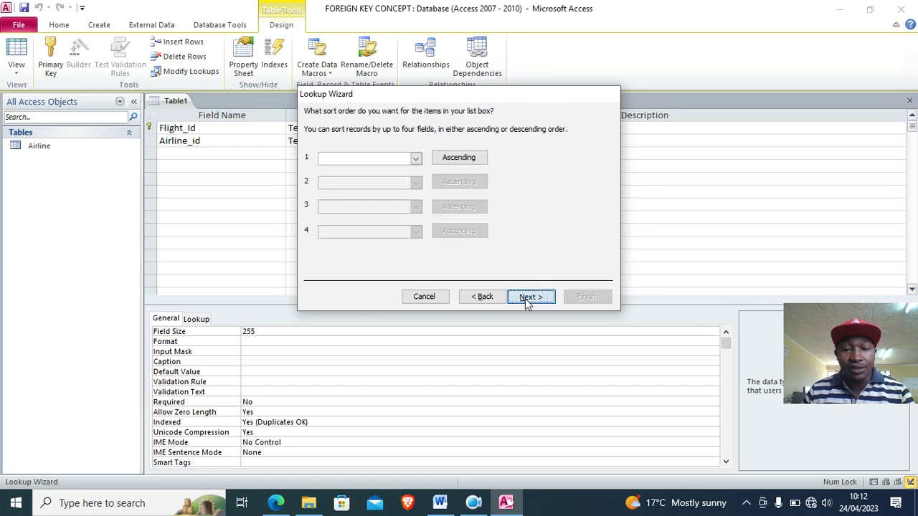
pyautogui.click(524, 299)
pyautogui.click(528, 297)
pyautogui.click(580, 300)
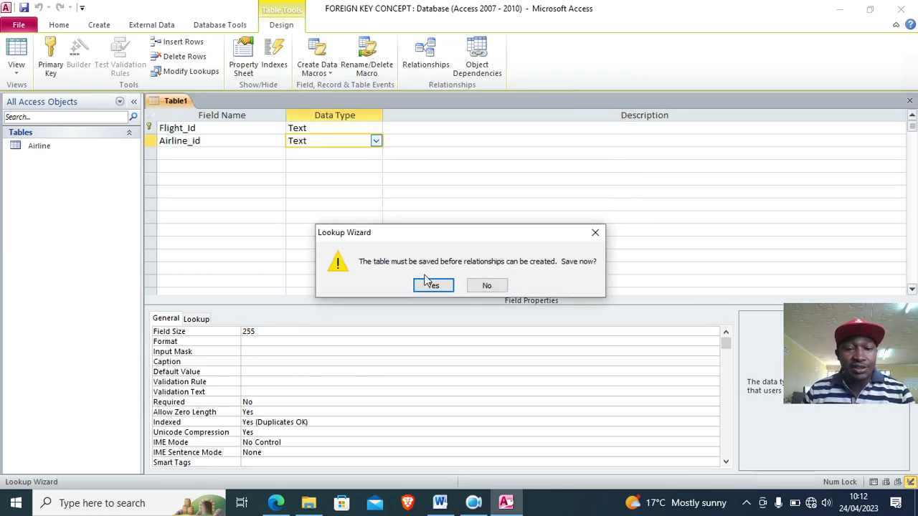
# - Save the new table as 'flight'
pyautogui.click(433, 284)
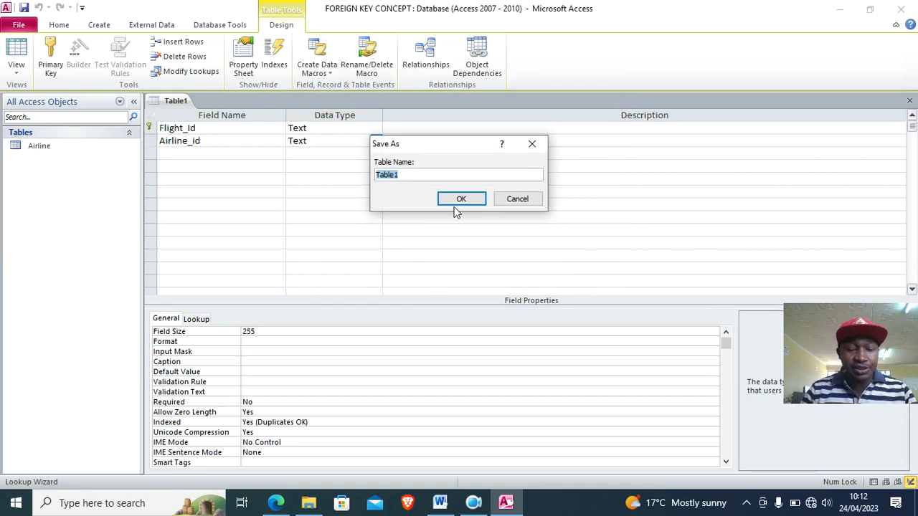
pyautogui.write('flight')
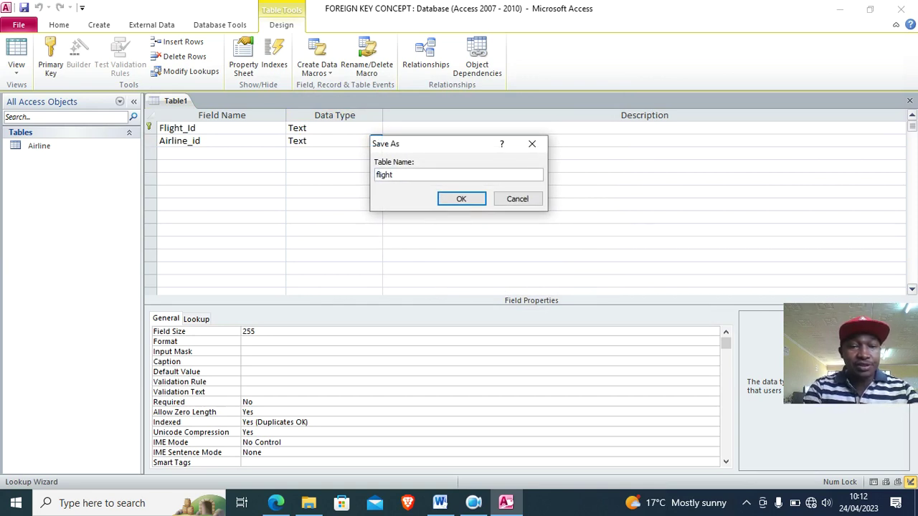
pyautogui.click(454, 201)
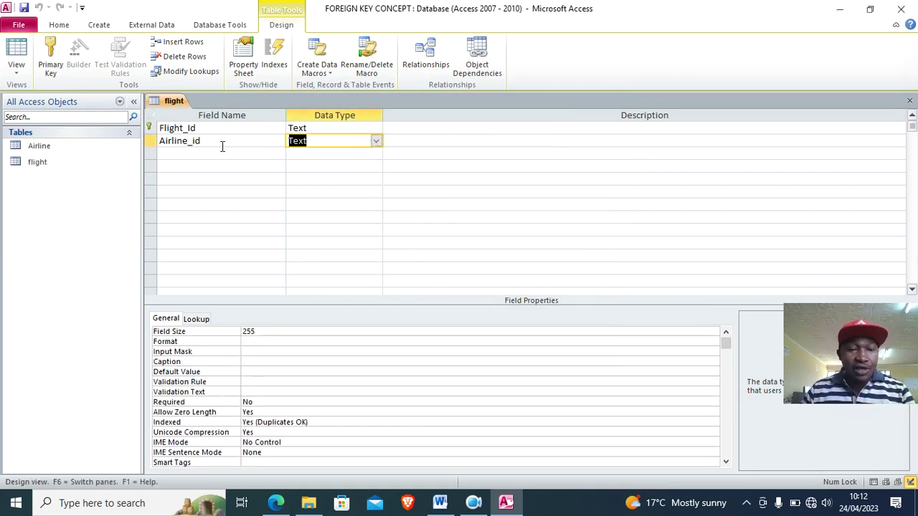
pyautogui.rightClick(173, 102)
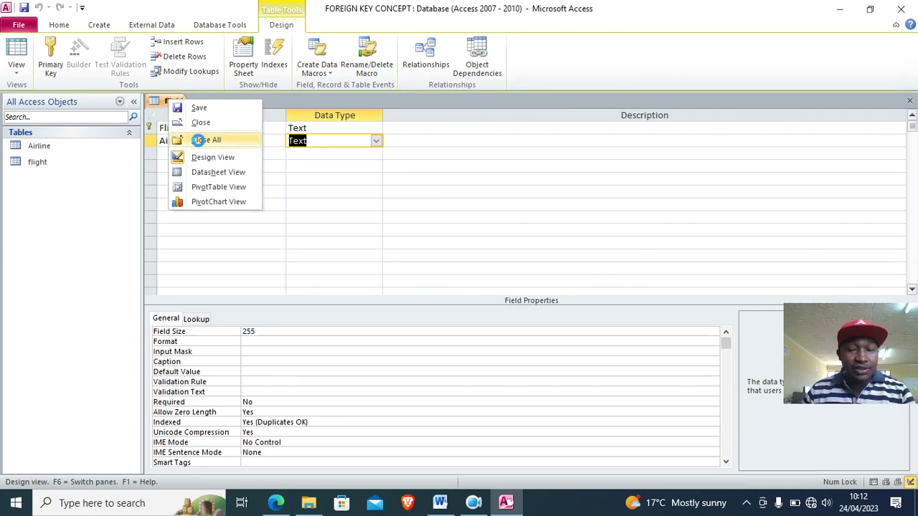
# - Close all tables and start a new table design with Text field booking_id
pyautogui.click(198, 140)
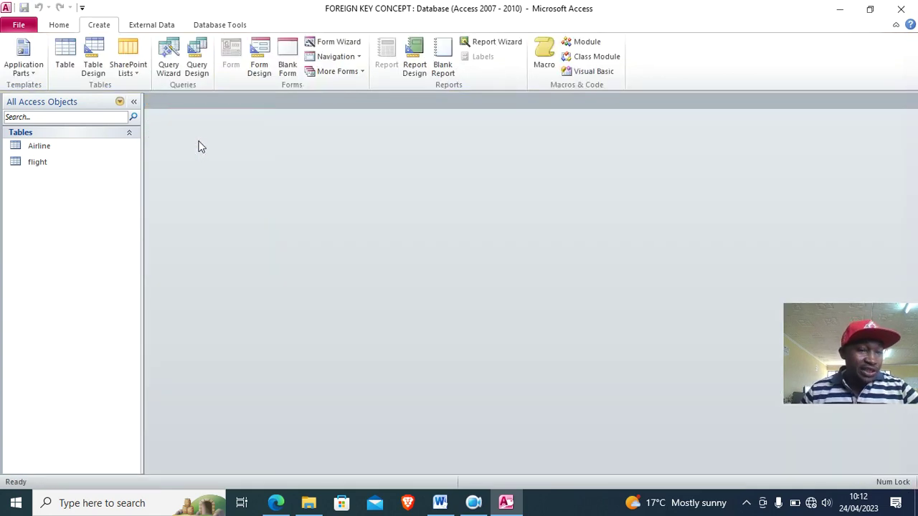
pyautogui.click(93, 65)
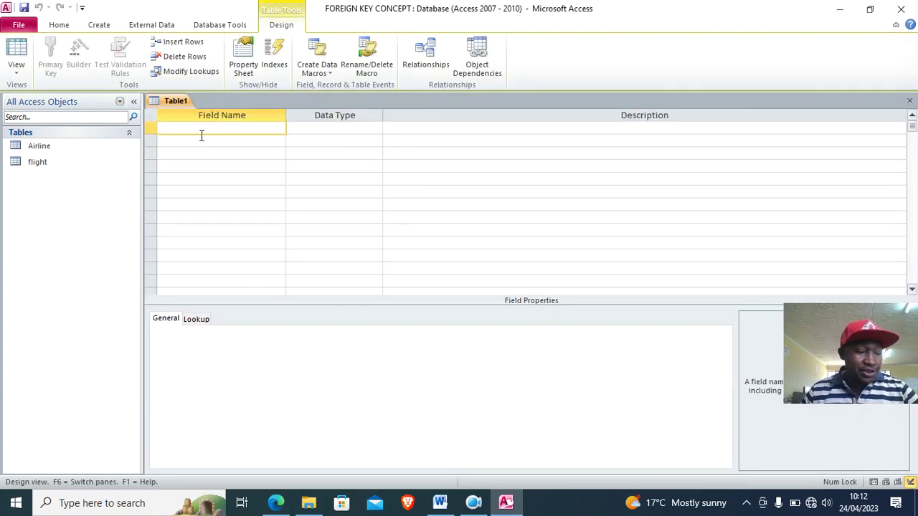
pyautogui.write('booking_id')
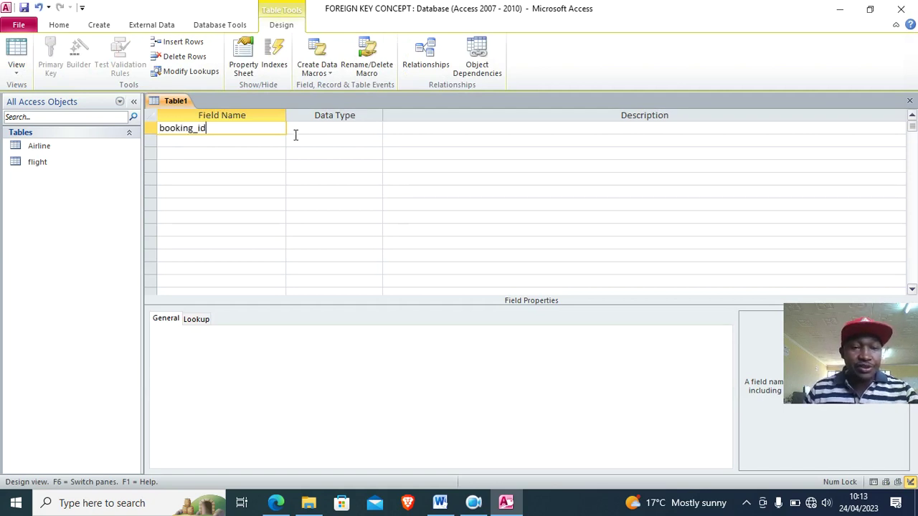
pyautogui.click(309, 131)
pyautogui.doubleClick(301, 129)
# - Add a Flight_id field and set its data type to Lookup Wizard
pyautogui.click(244, 140)
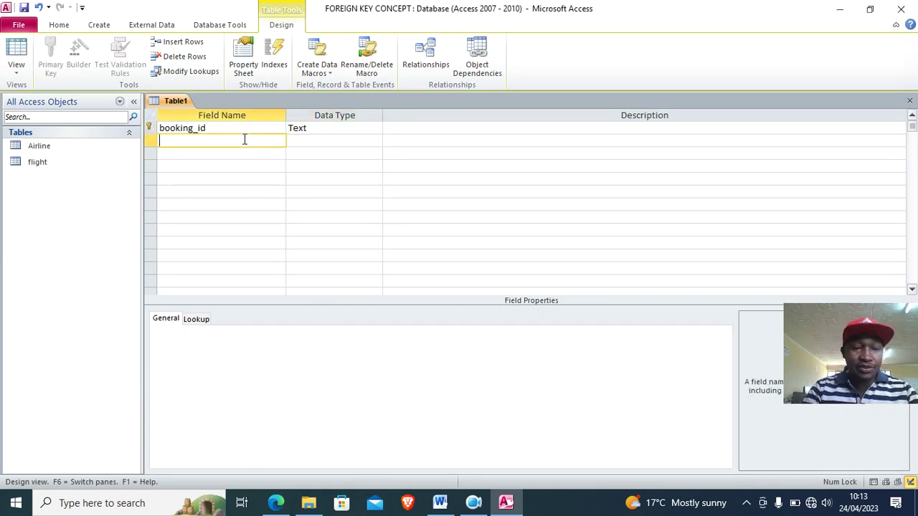
pyautogui.write('Flight')
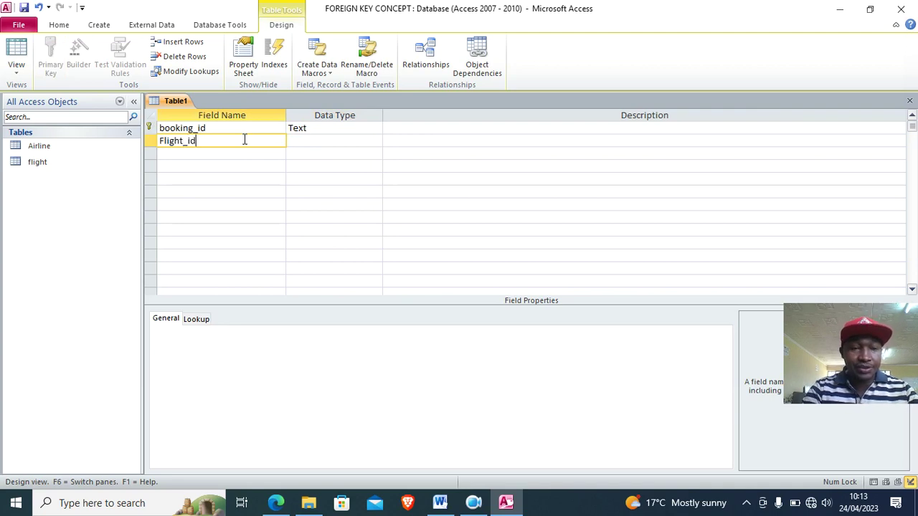
pyautogui.write('_id')
pyautogui.click(299, 143)
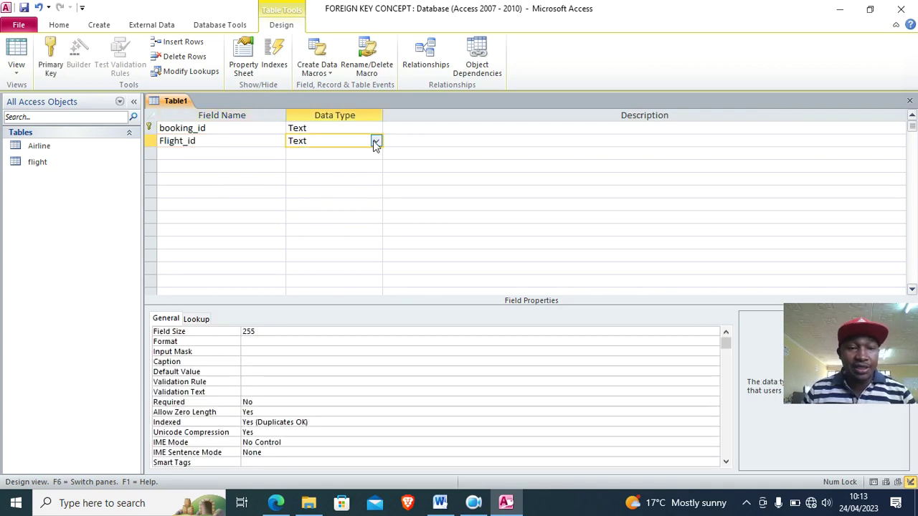
pyautogui.click(373, 141)
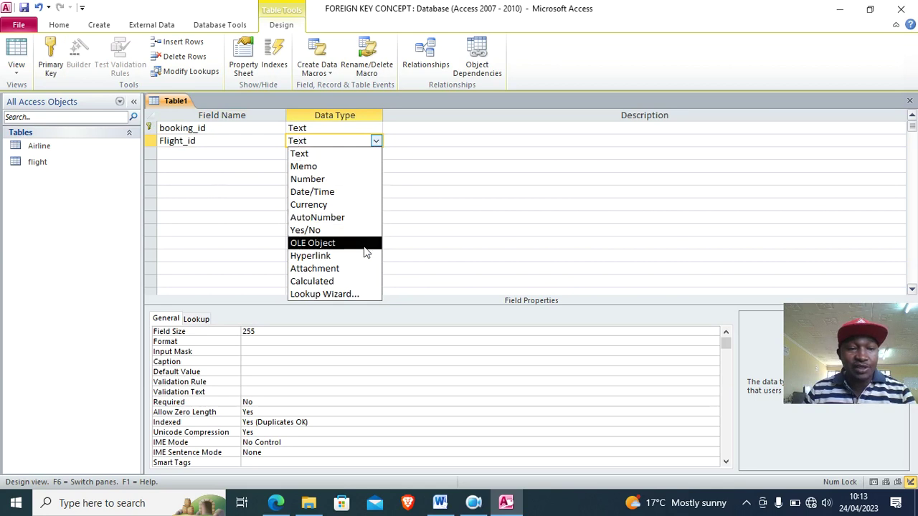
pyautogui.click(352, 294)
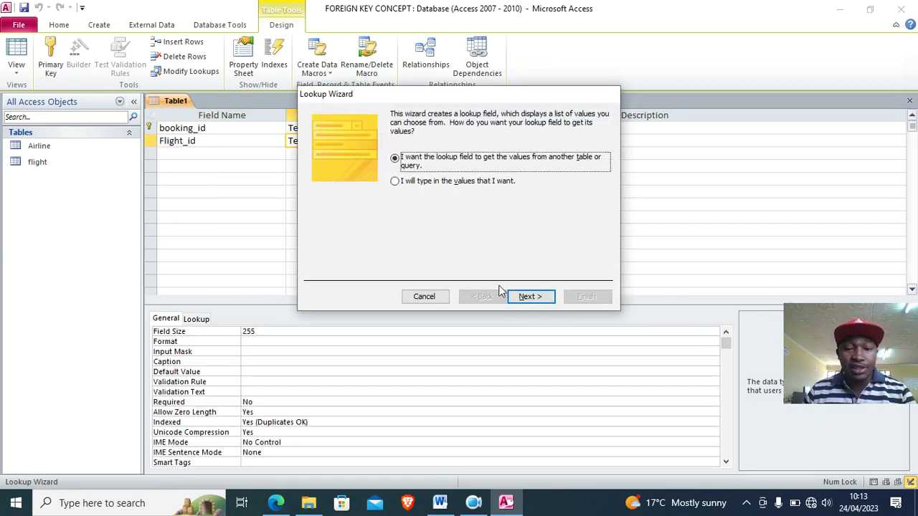
# - Set Flight_id's lookup to the Flight_Id column of the flight table
pyautogui.click(529, 296)
pyautogui.click(425, 151)
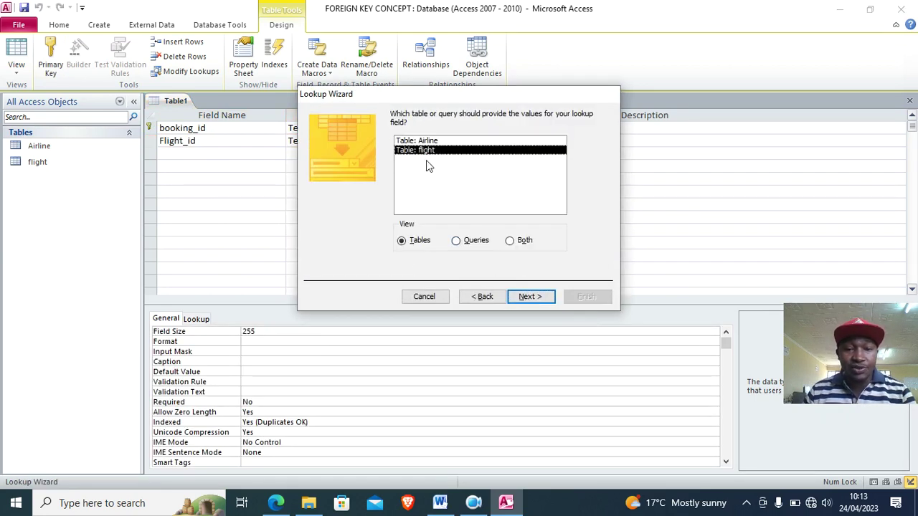
pyautogui.click(533, 303)
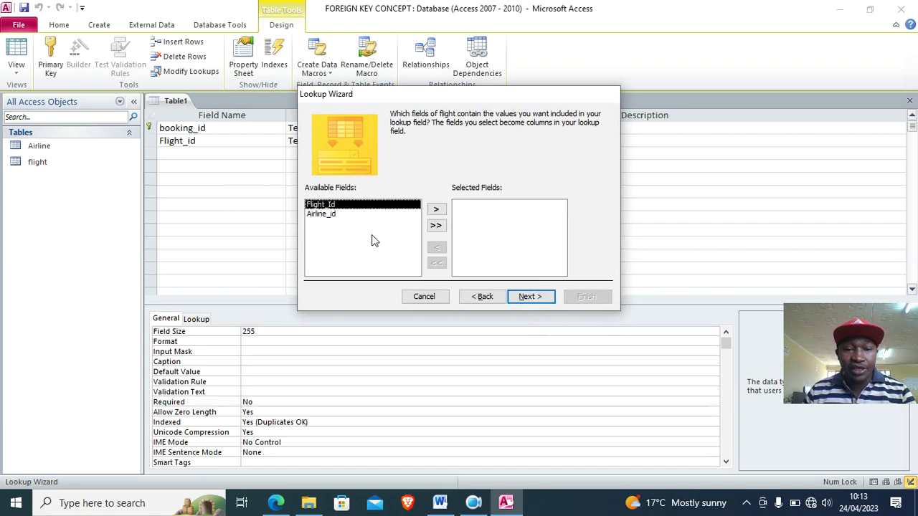
pyautogui.click(436, 209)
pyautogui.click(529, 294)
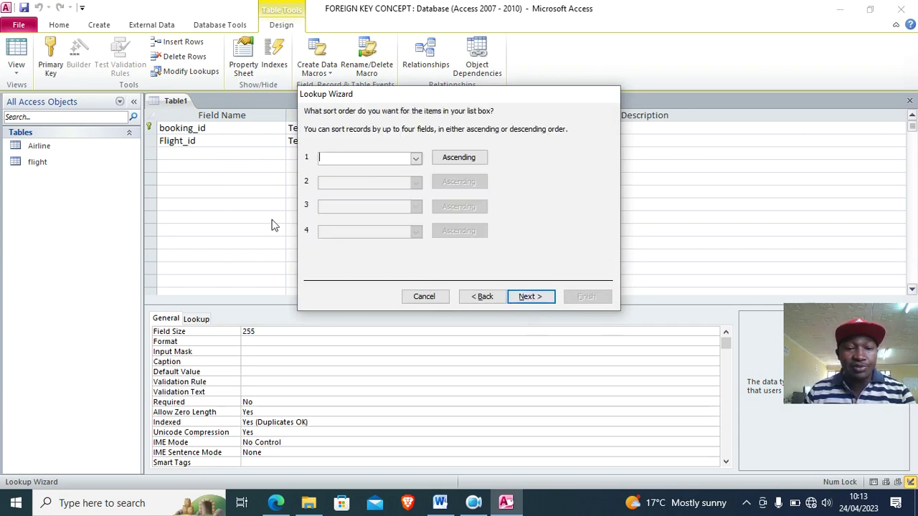
pyautogui.click(528, 302)
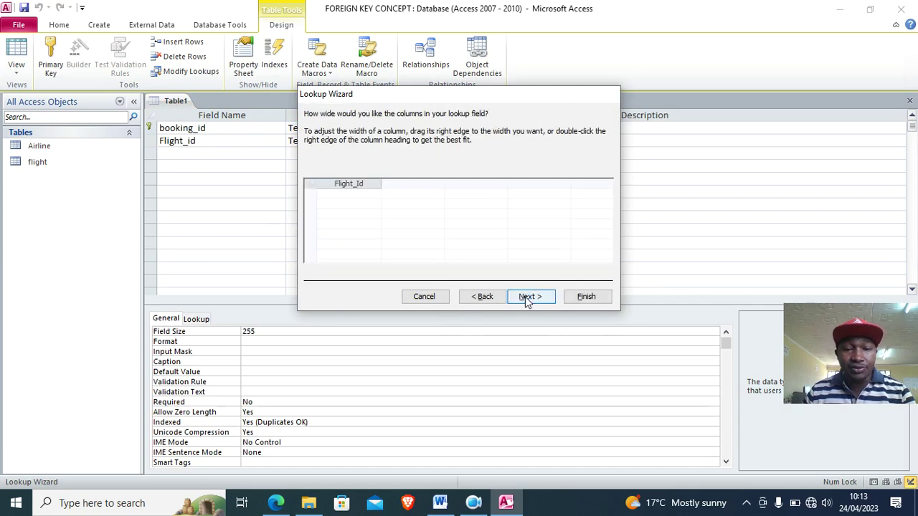
pyautogui.click(527, 301)
pyautogui.click(578, 300)
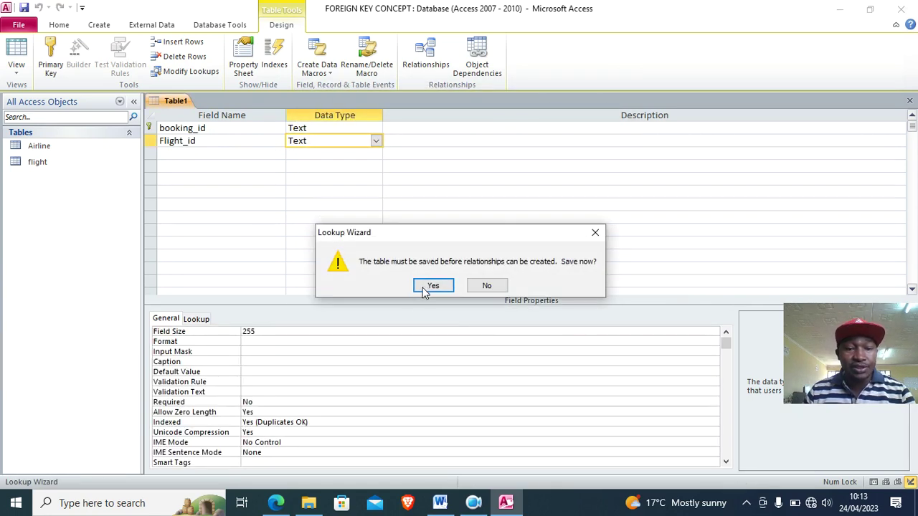
# - Save the table as 'bookings'
pyautogui.click(423, 288)
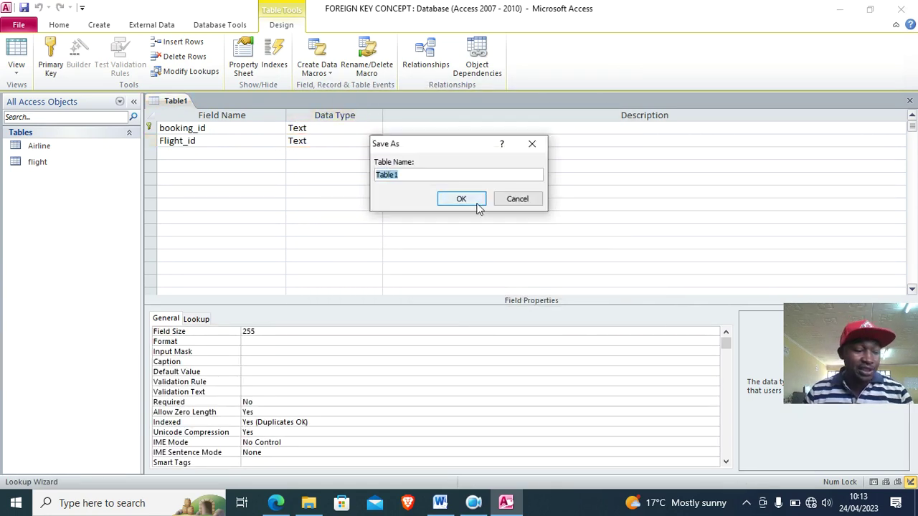
pyautogui.write('boo')
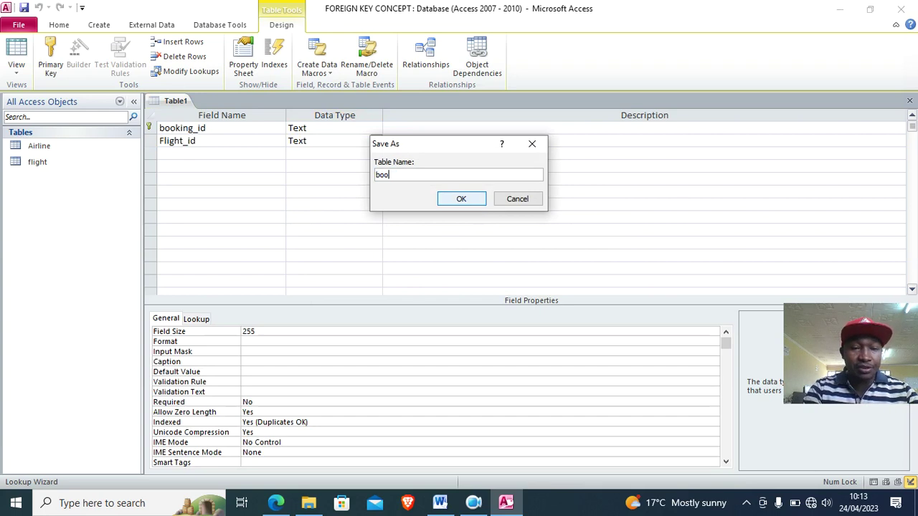
pyautogui.write('kings')
pyautogui.press('Return')
pyautogui.click(217, 154)
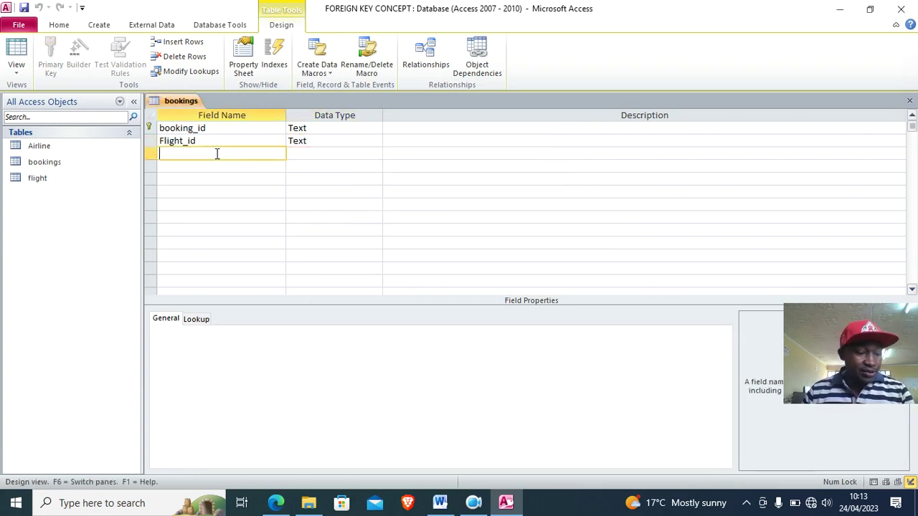
# - Add a third field, Passager_Id, with the default Text data type
pyautogui.write('Passager_Id')
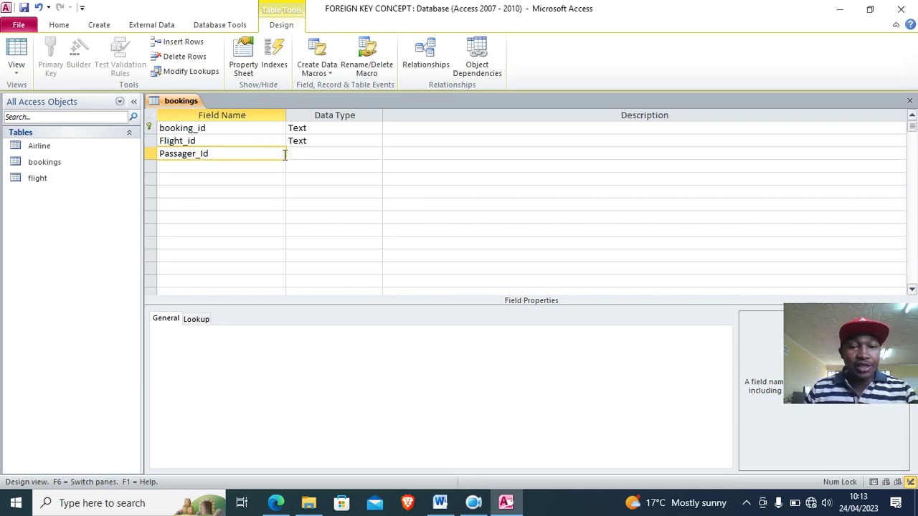
pyautogui.click(287, 153)
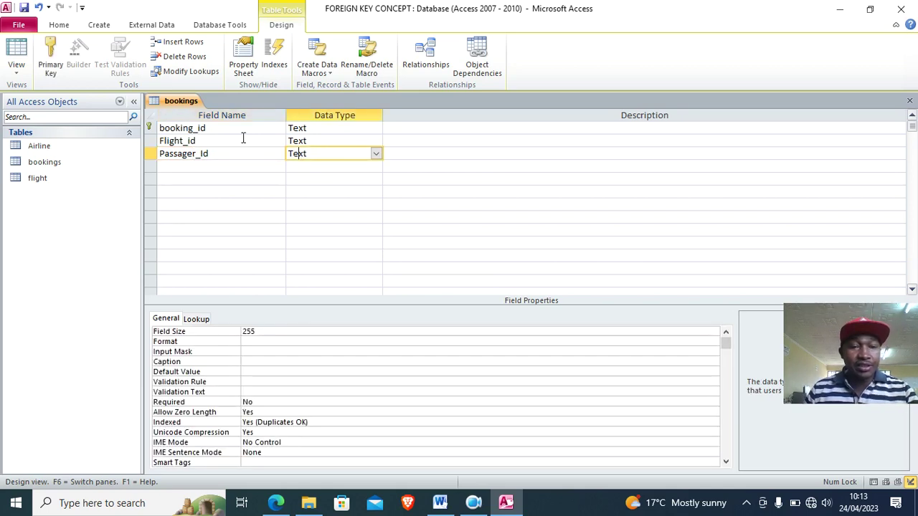
pyautogui.click(60, 26)
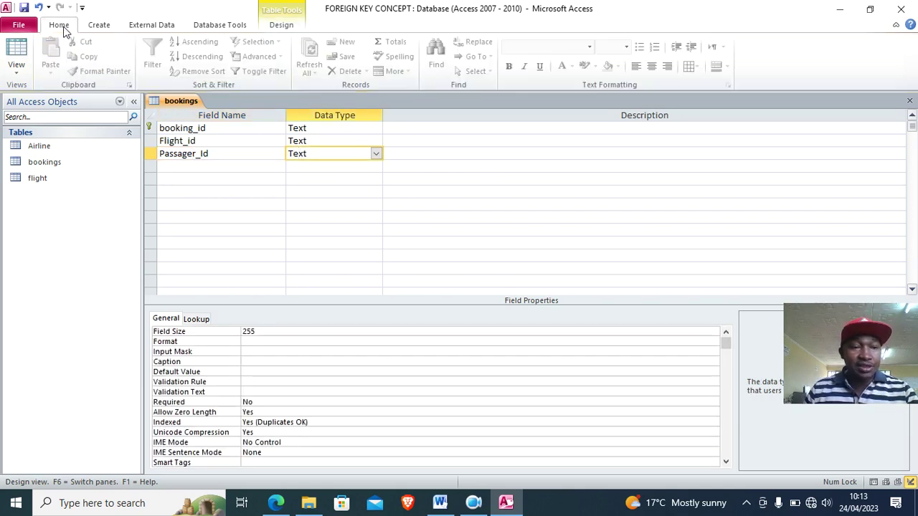
pyautogui.click(99, 26)
# - Start a new table design with Text primary key Passager_id
pyautogui.click(93, 59)
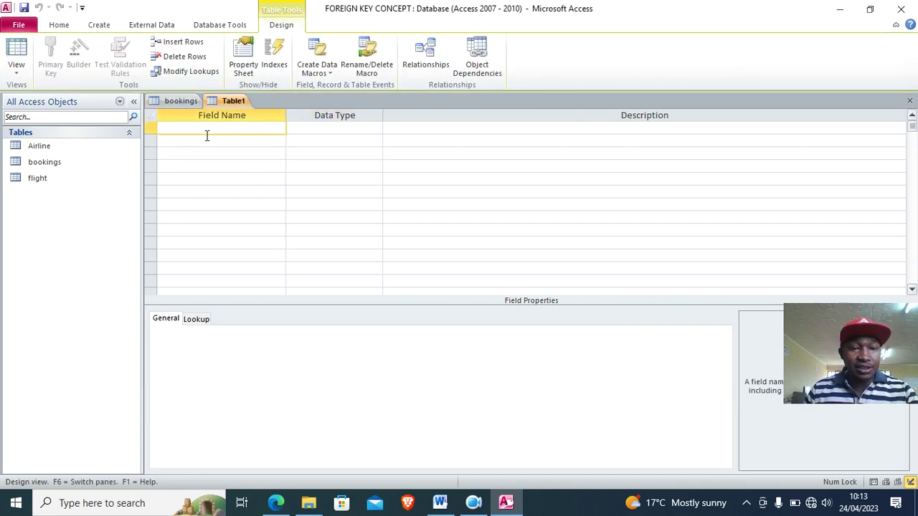
pyautogui.write('Passager_id')
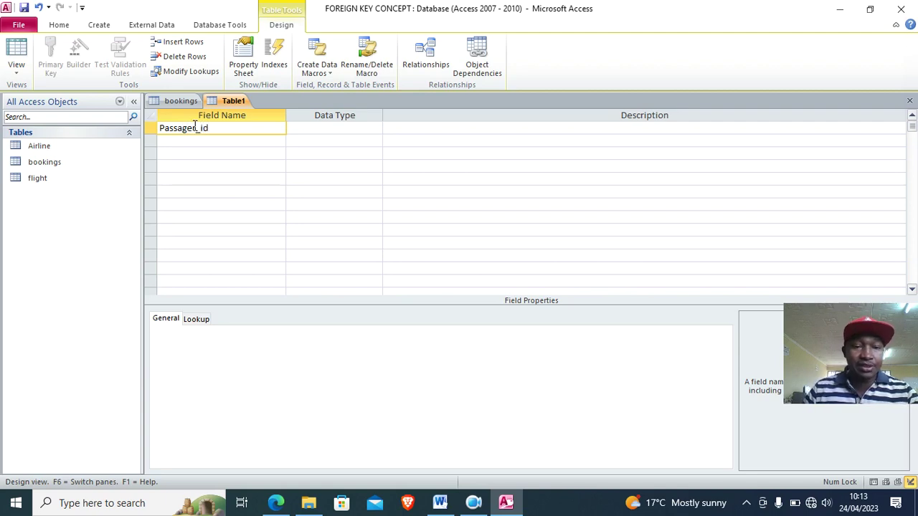
pyautogui.click(307, 128)
pyautogui.rightClick(307, 128)
pyautogui.click(347, 140)
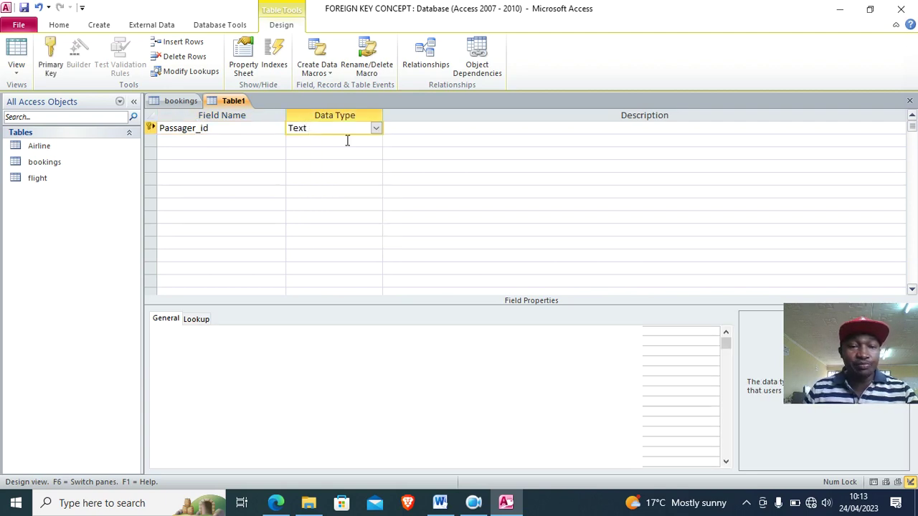
# - Add a Flight_id field and set its data type to Lookup Wizard
pyautogui.click(237, 142)
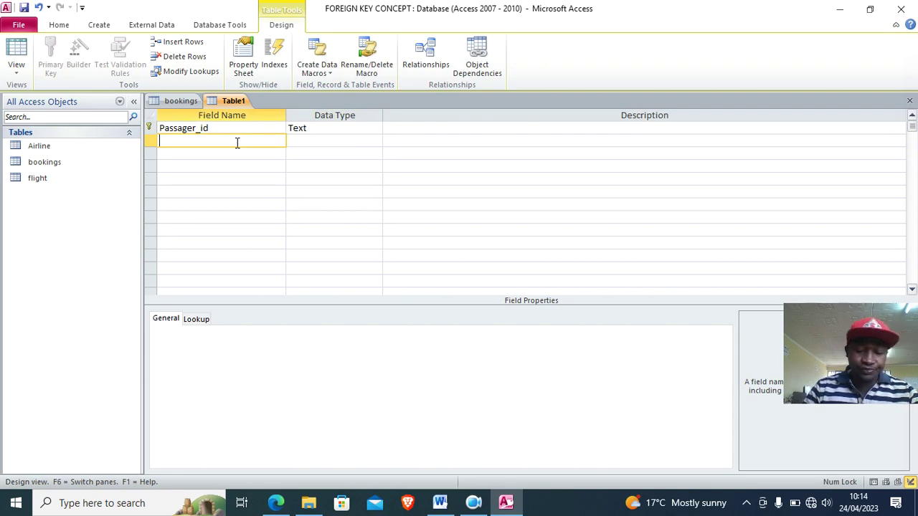
pyautogui.write('light_id')
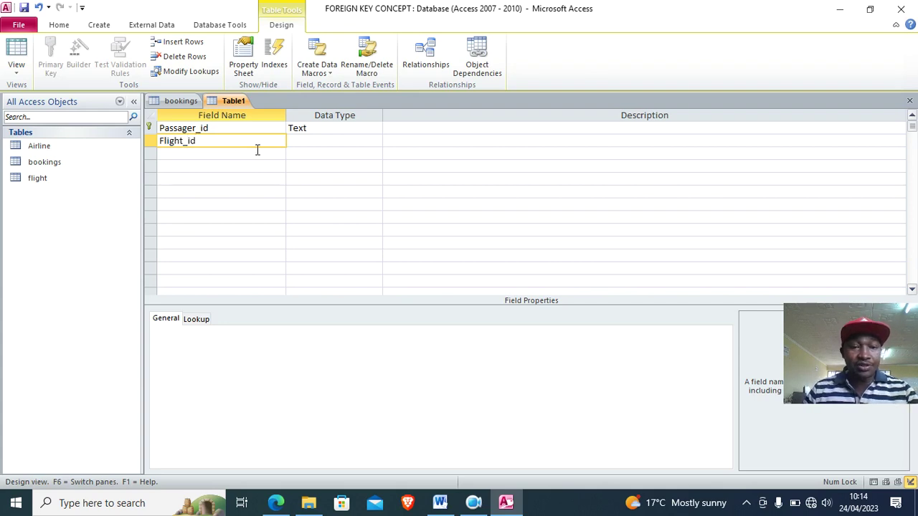
pyautogui.click(292, 141)
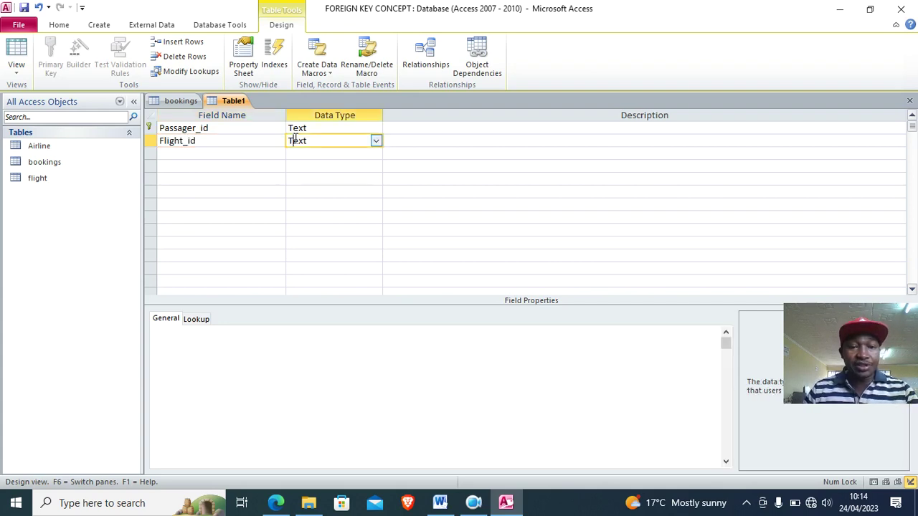
pyautogui.click(376, 143)
pyautogui.click(337, 294)
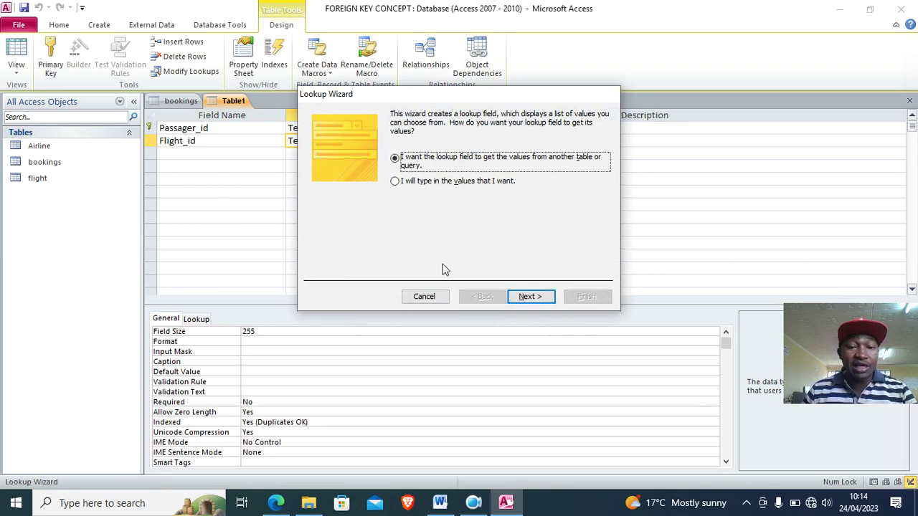
# - Set Flight_id's lookup to the Flight_Id column of the flight table
pyautogui.click(527, 299)
pyautogui.click(419, 161)
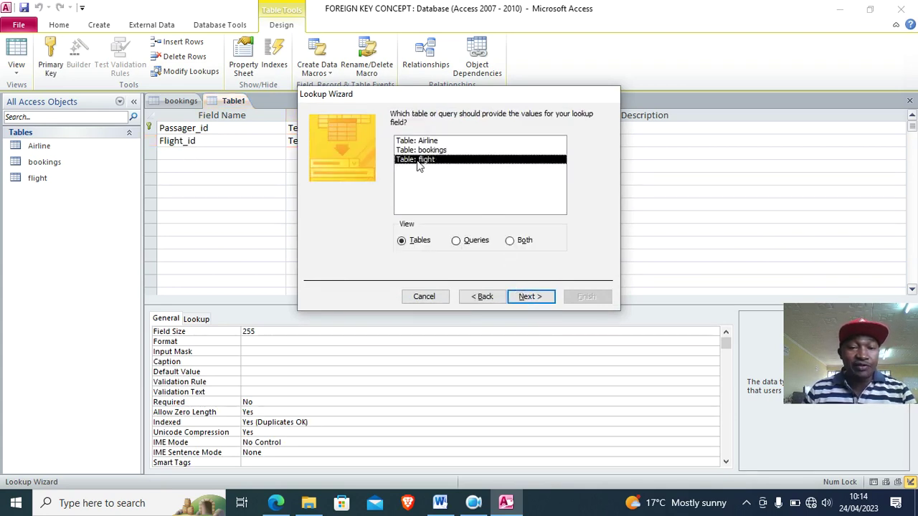
pyautogui.click(523, 299)
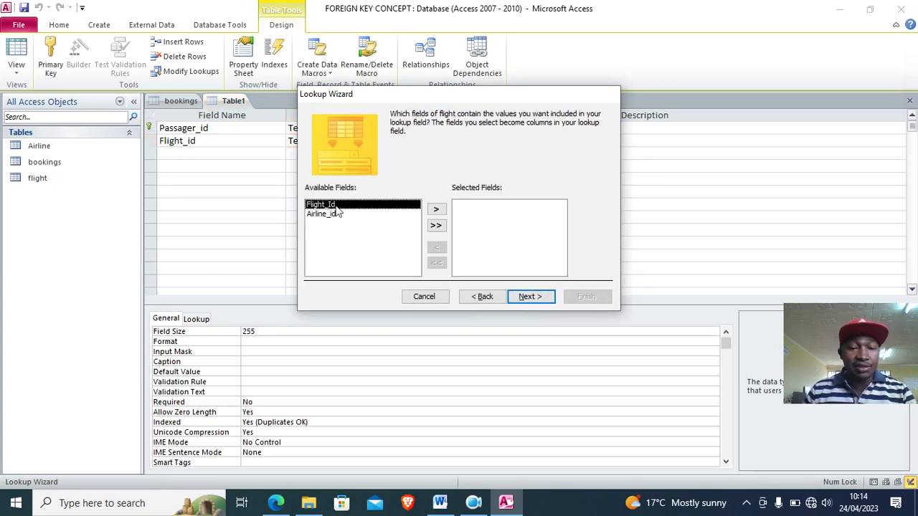
pyautogui.click(434, 210)
pyautogui.click(529, 297)
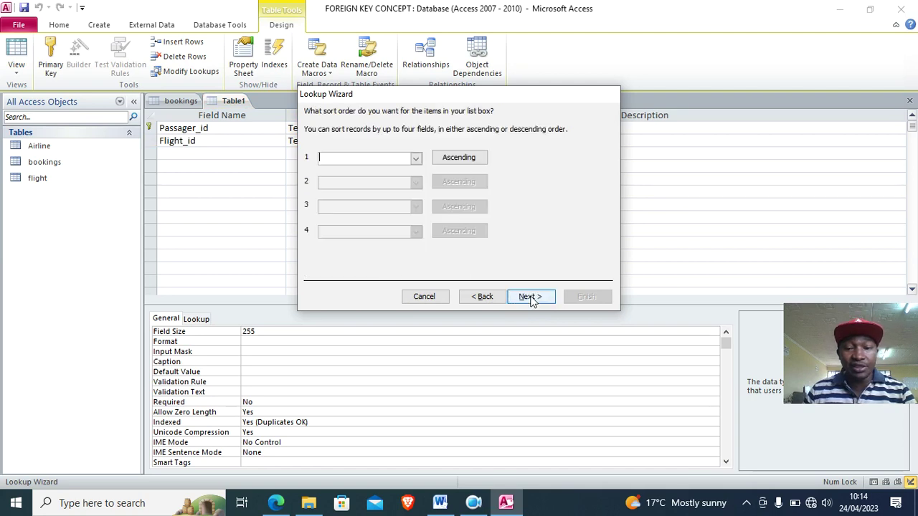
pyautogui.click(528, 296)
pyautogui.click(585, 296)
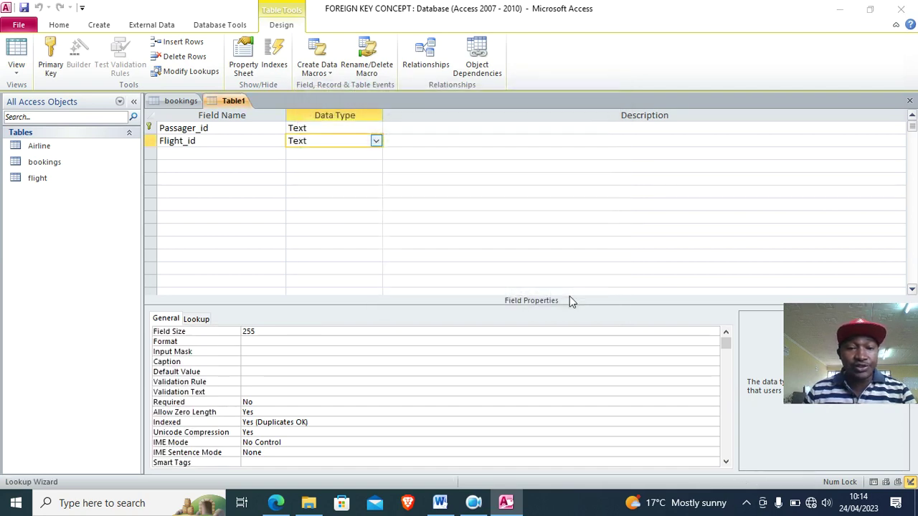
# - Save the table as 'Passagers' and close its design view
pyautogui.click(445, 287)
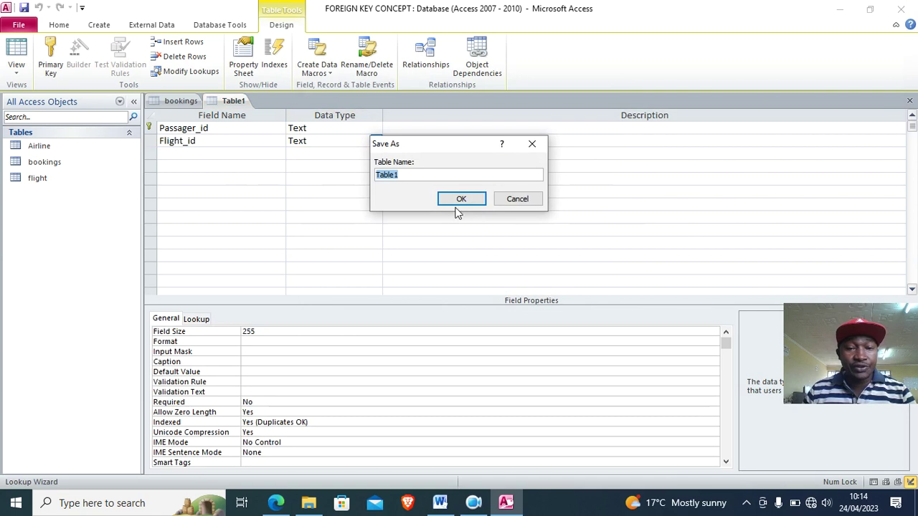
pyautogui.write('Passagers')
pyautogui.press('Return')
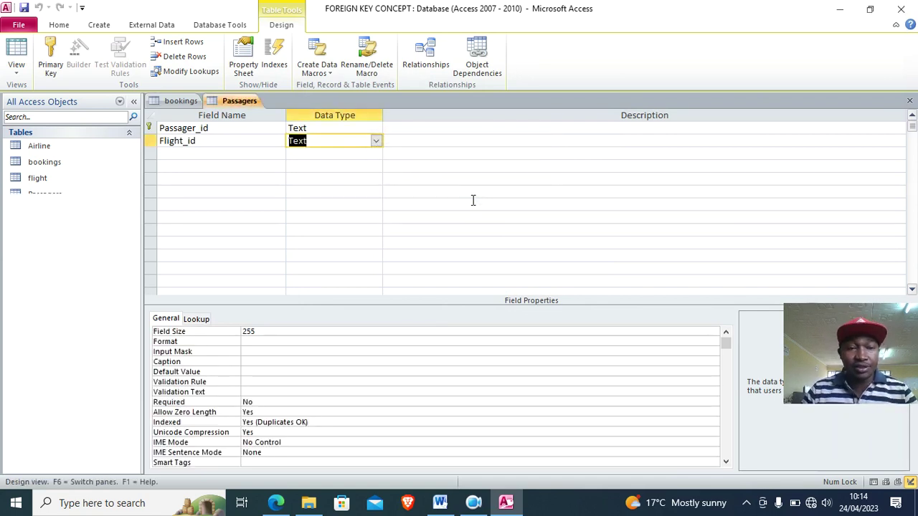
pyautogui.rightClick(235, 102)
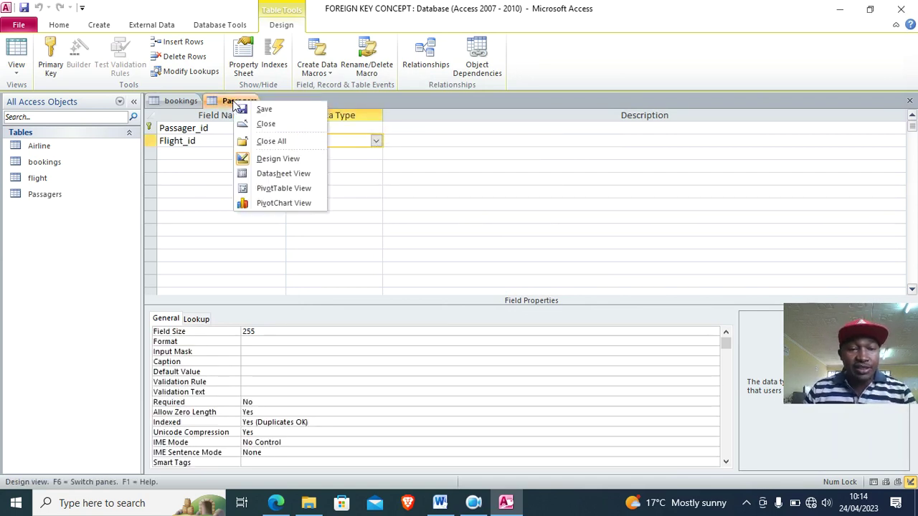
pyautogui.click(265, 124)
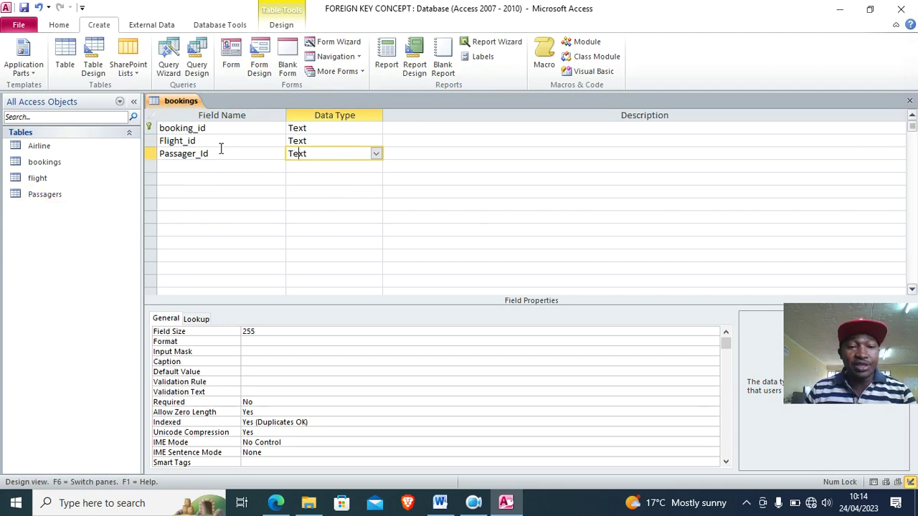
# - Make bookings' Passager_Id a Lookup Wizard field using Passager_id values from the Passagers table
pyautogui.click(376, 154)
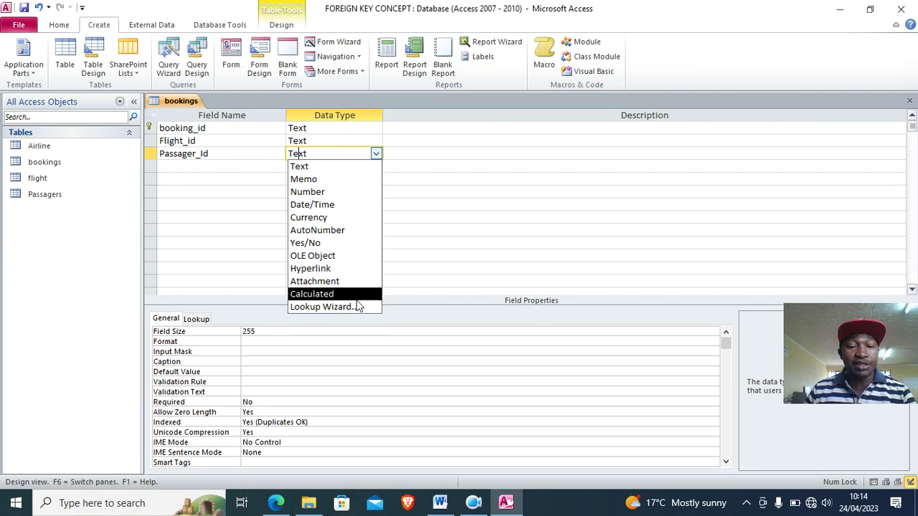
pyautogui.click(359, 307)
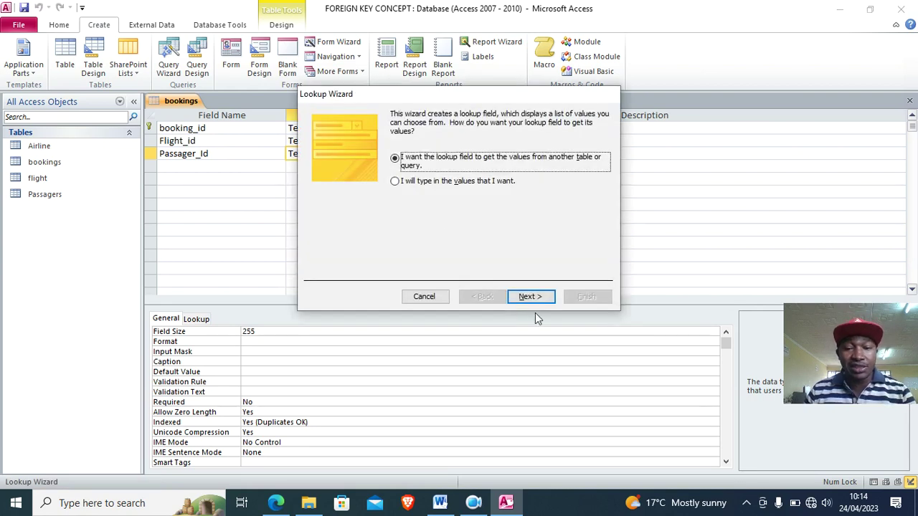
pyautogui.click(530, 296)
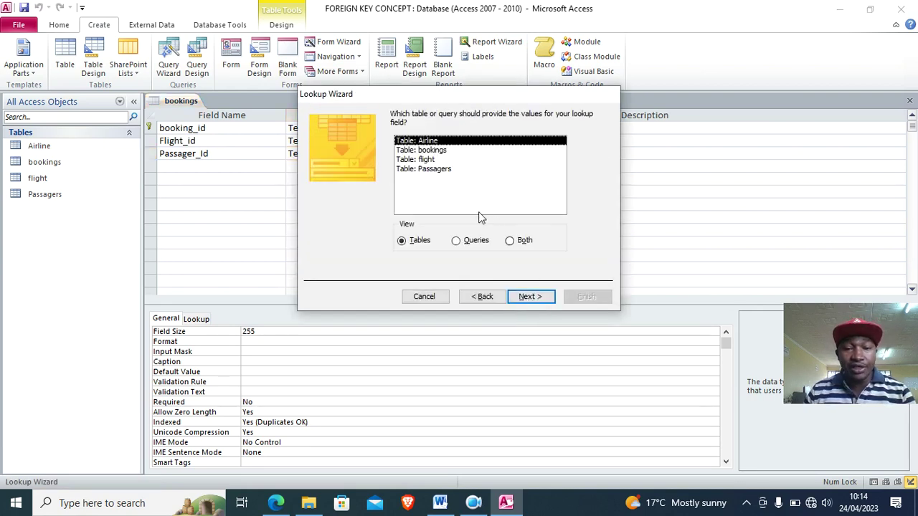
pyautogui.click(437, 171)
pyautogui.click(530, 298)
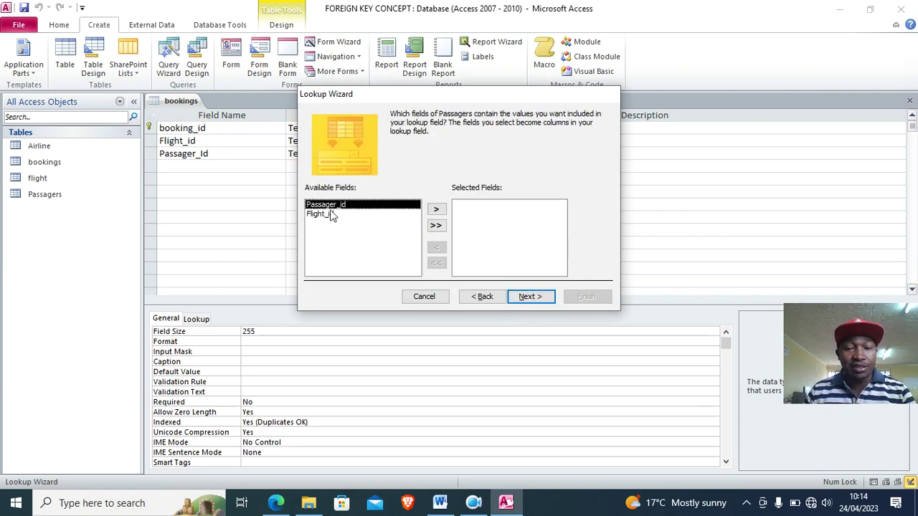
pyautogui.click(436, 210)
pyautogui.click(529, 296)
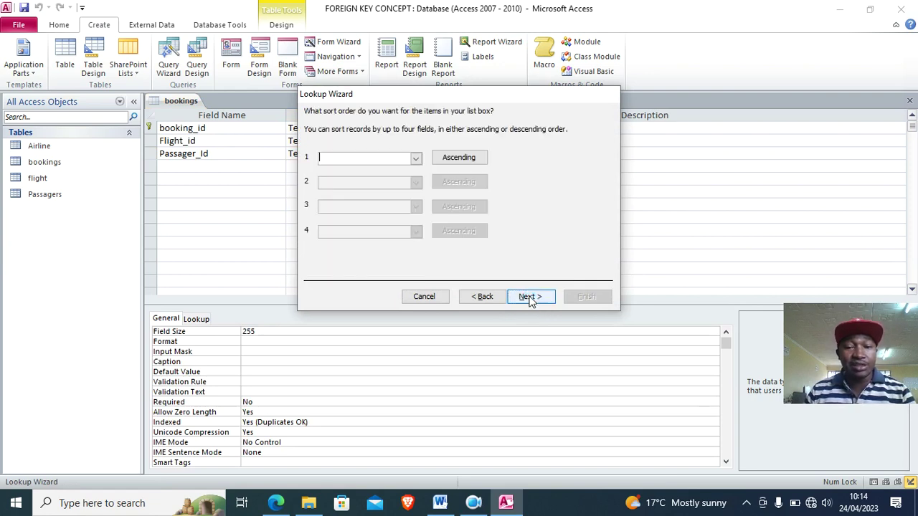
pyautogui.click(534, 298)
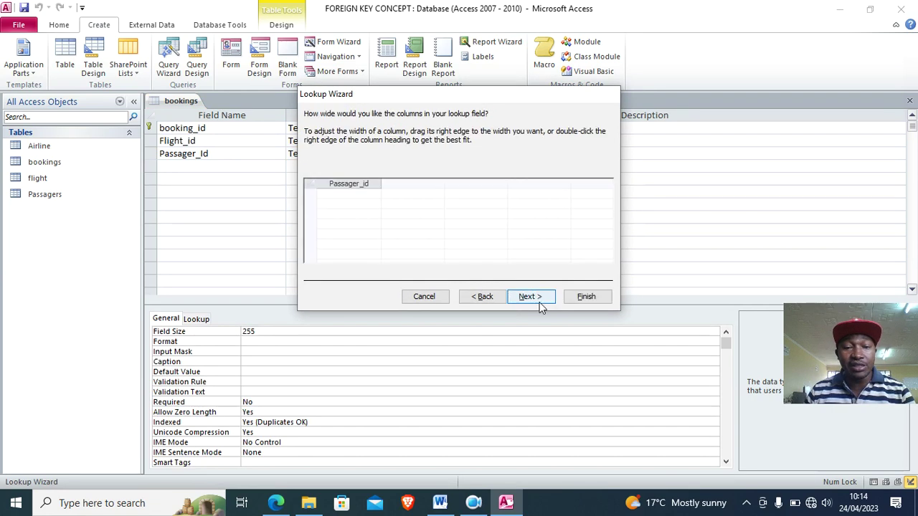
pyautogui.click(586, 301)
# - Save the bookings table and close its design view
pyautogui.click(448, 289)
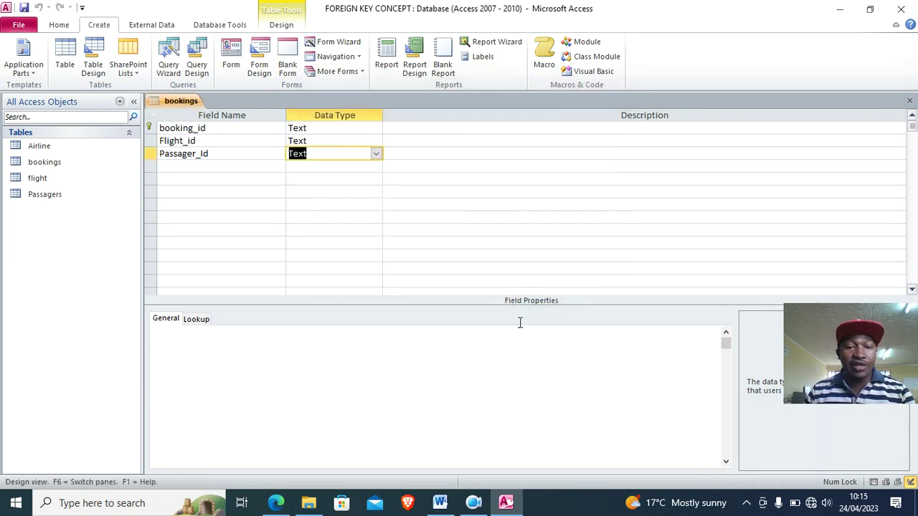
pyautogui.rightClick(174, 100)
pyautogui.click(208, 122)
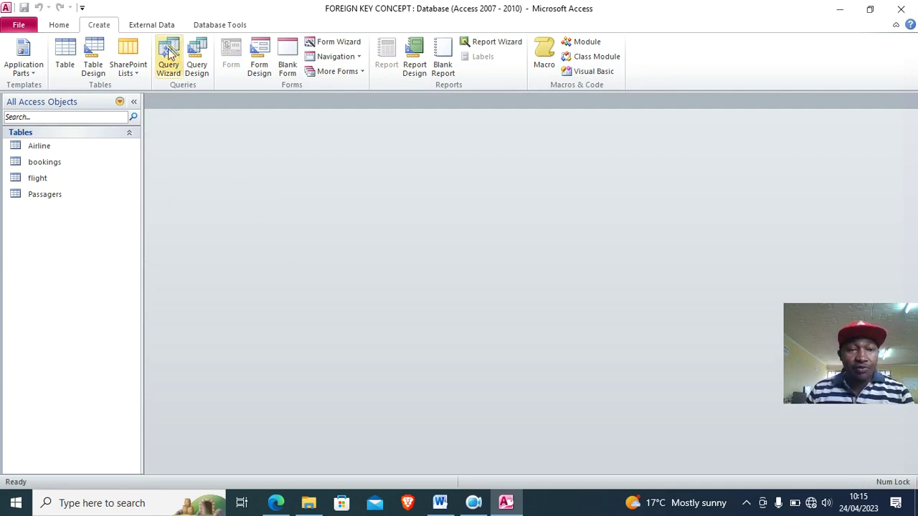
# - Show the Relationships diagram and spread out the flight, Passagers and bookings tables
pyautogui.click(214, 26)
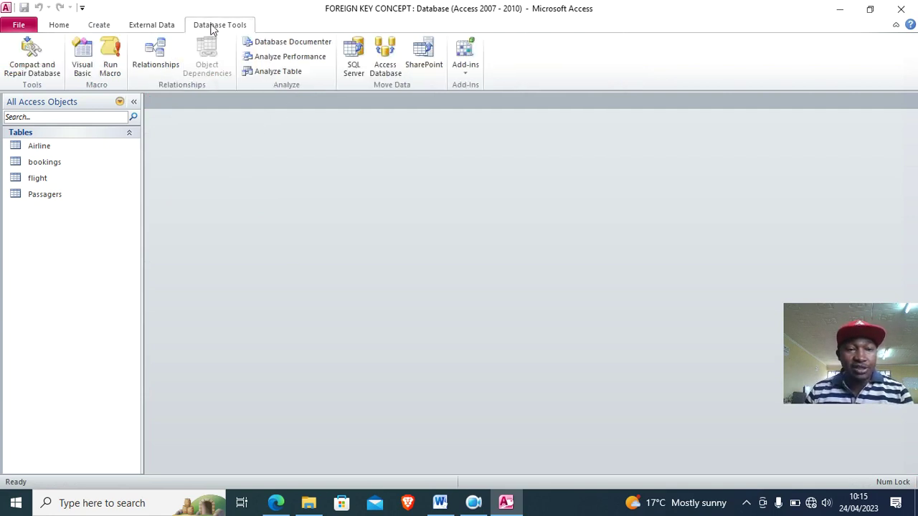
pyautogui.click(170, 61)
pyautogui.click(366, 149)
pyautogui.moveTo(368, 141); pyautogui.dragTo(320, 304)
pyautogui.moveTo(475, 139); pyautogui.dragTo(488, 313)
pyautogui.click(592, 154)
pyautogui.moveTo(601, 133); pyautogui.dragTo(655, 151)
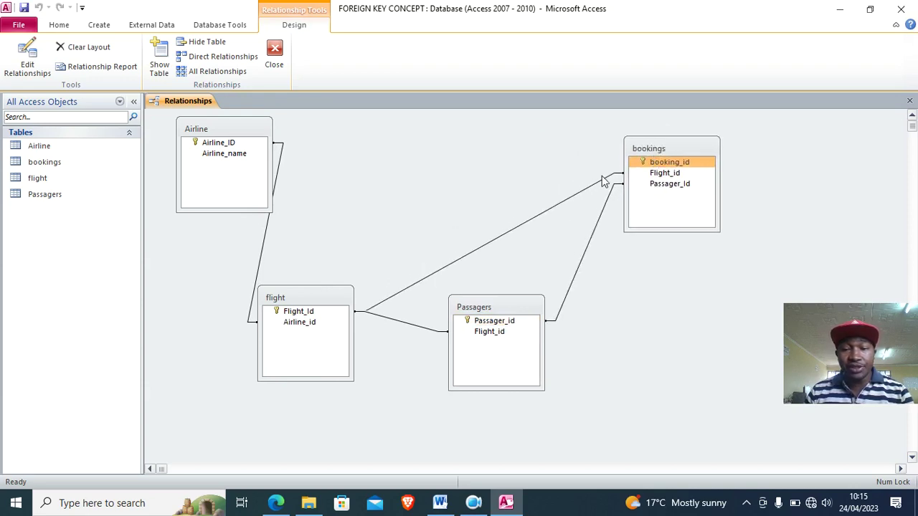
# - Reposition Airline, flight, Passagers and bookings so the Airline_ID link to flight is easy to follow
pyautogui.moveTo(248, 130)
pyautogui.mouseDown()
pyautogui.moveTo(195, 136)
pyautogui.moveTo(244, 136)
pyautogui.mouseUp()
pyautogui.moveTo(293, 298); pyautogui.dragTo(335, 261)
pyautogui.click(215, 152)
pyautogui.click(215, 152)
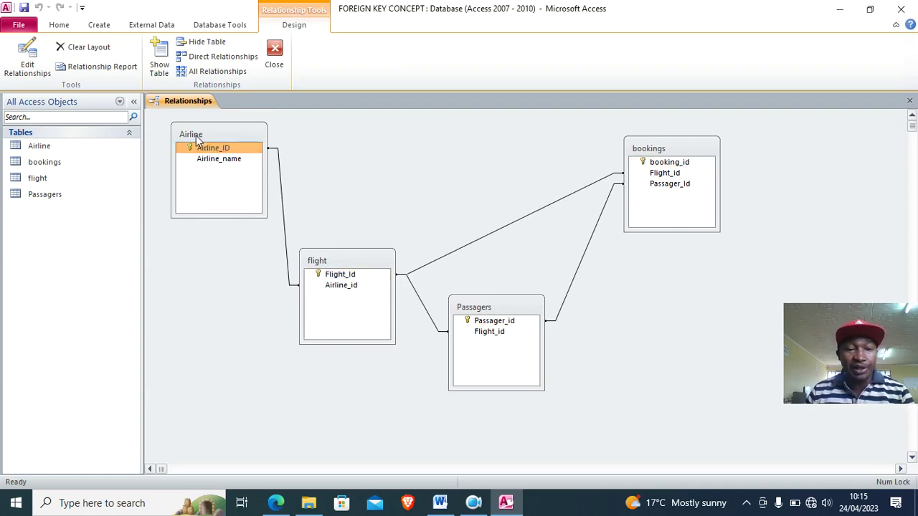
pyautogui.moveTo(199, 143); pyautogui.dragTo(343, 288)
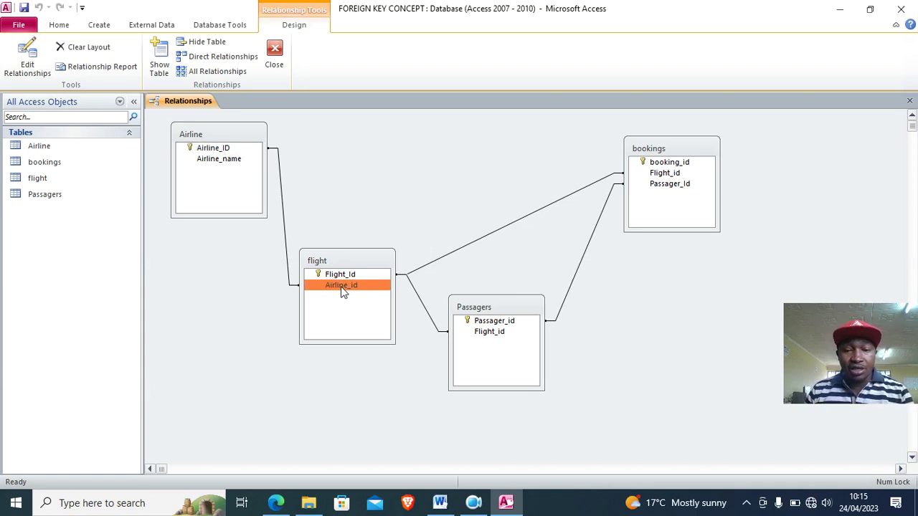
pyautogui.moveTo(483, 309); pyautogui.dragTo(511, 300)
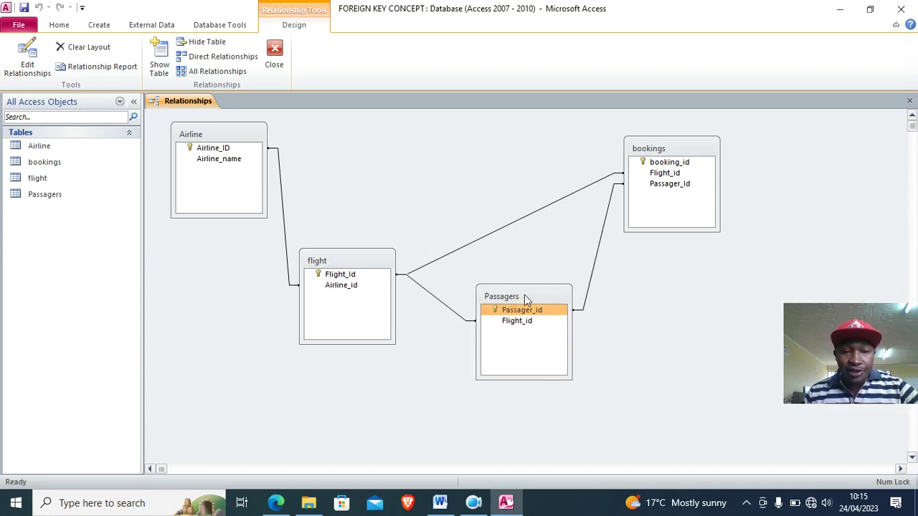
pyautogui.click(531, 317)
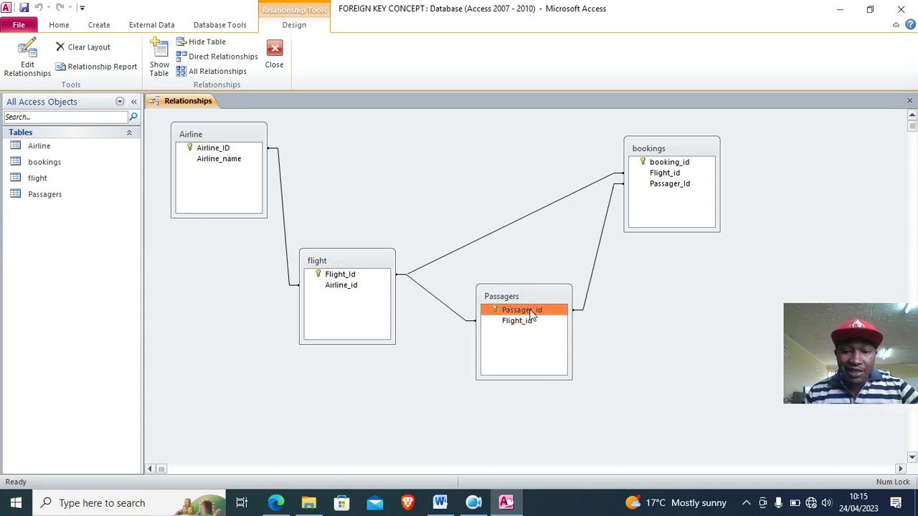
pyautogui.moveTo(658, 152); pyautogui.dragTo(688, 169)
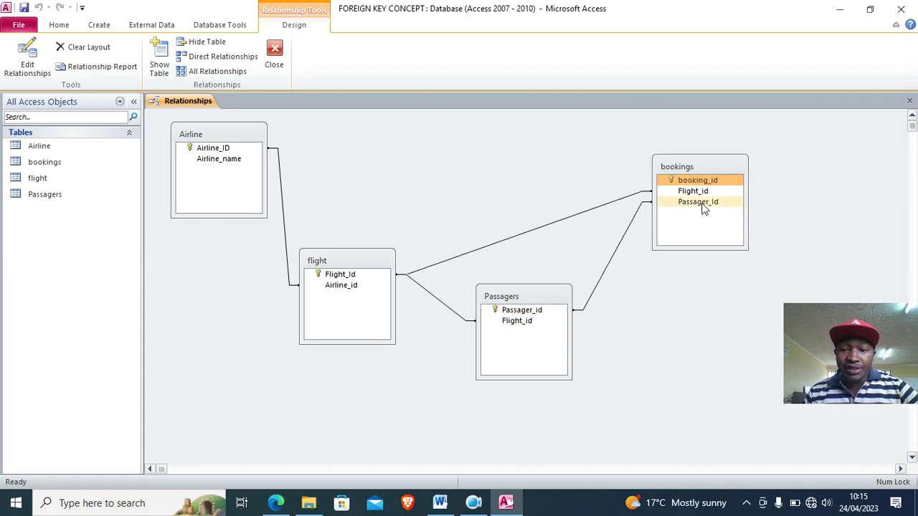